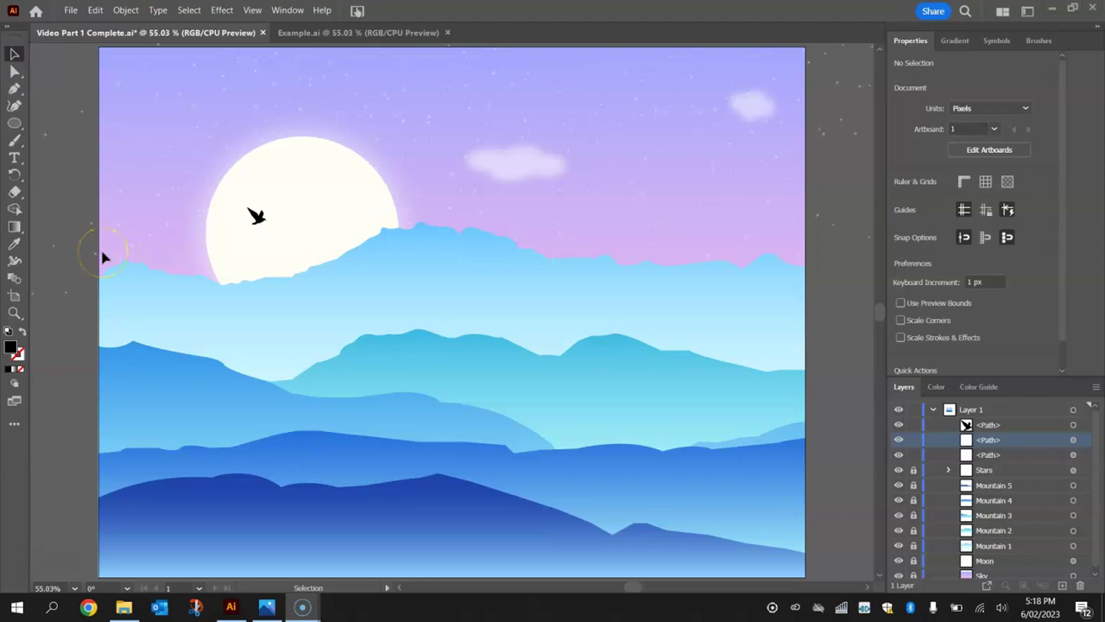
After checking the finished pine-tree example, rename the top bird path to Bird.
click(336, 33)
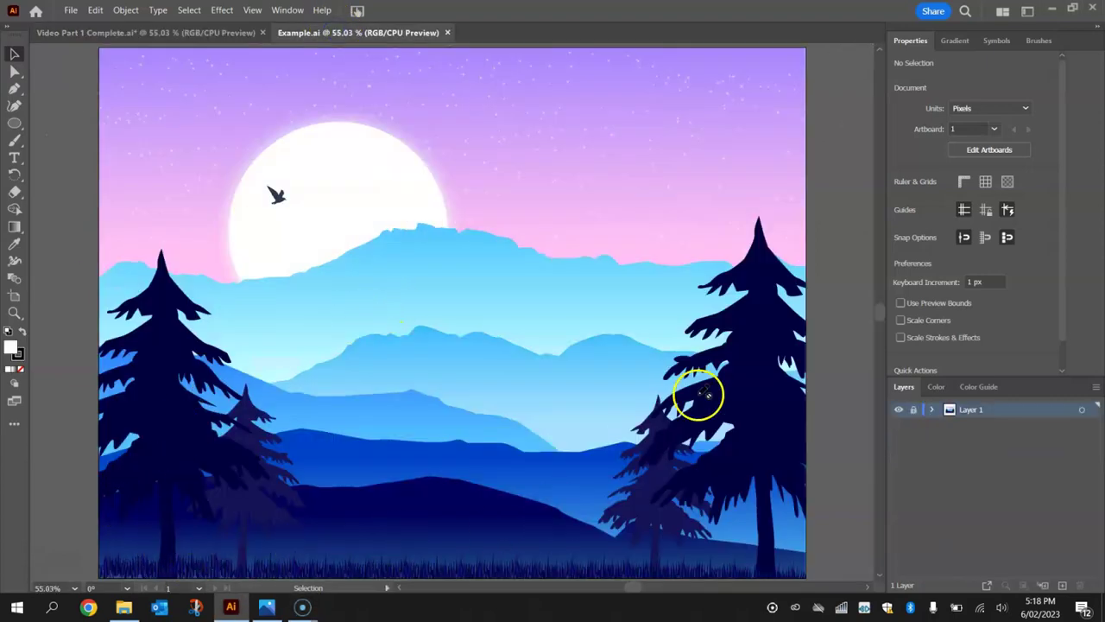
click(186, 36)
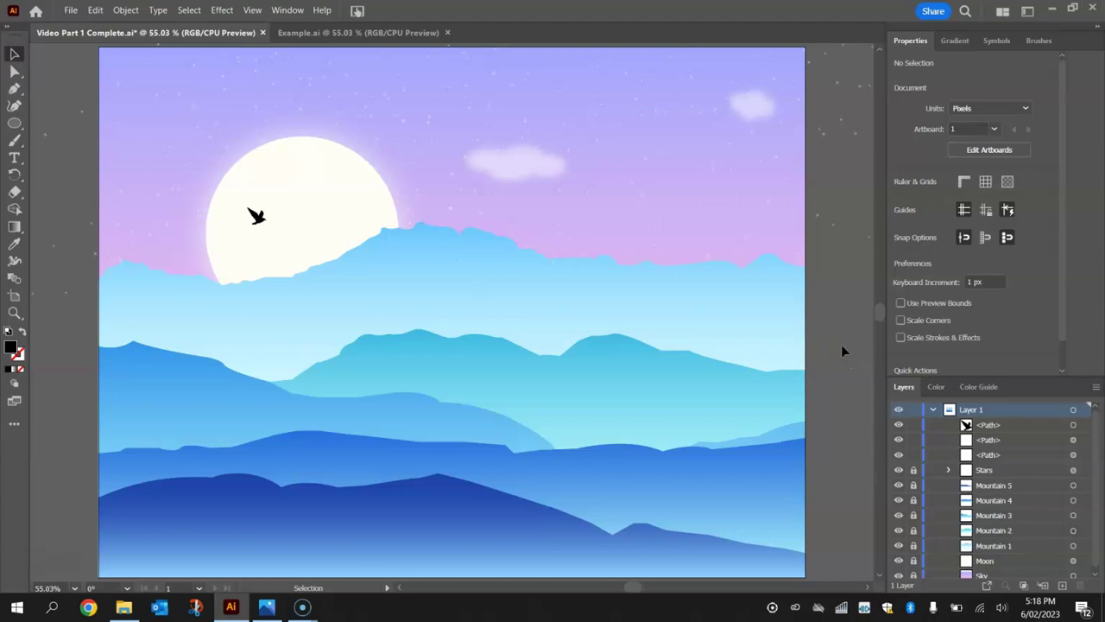
double_click(989, 424)
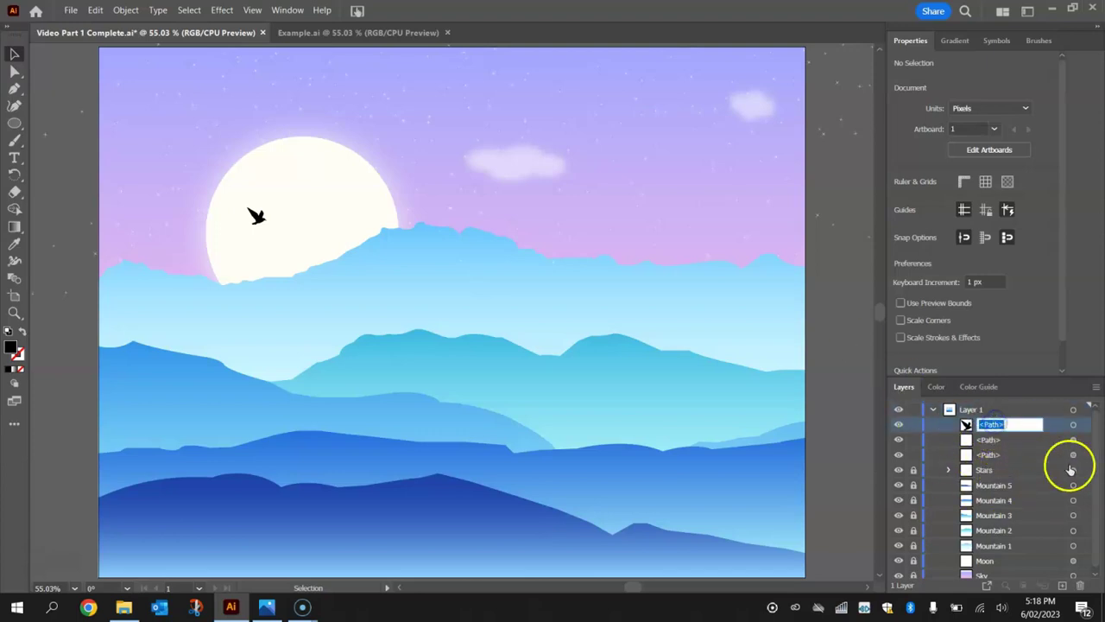
text(Bird)
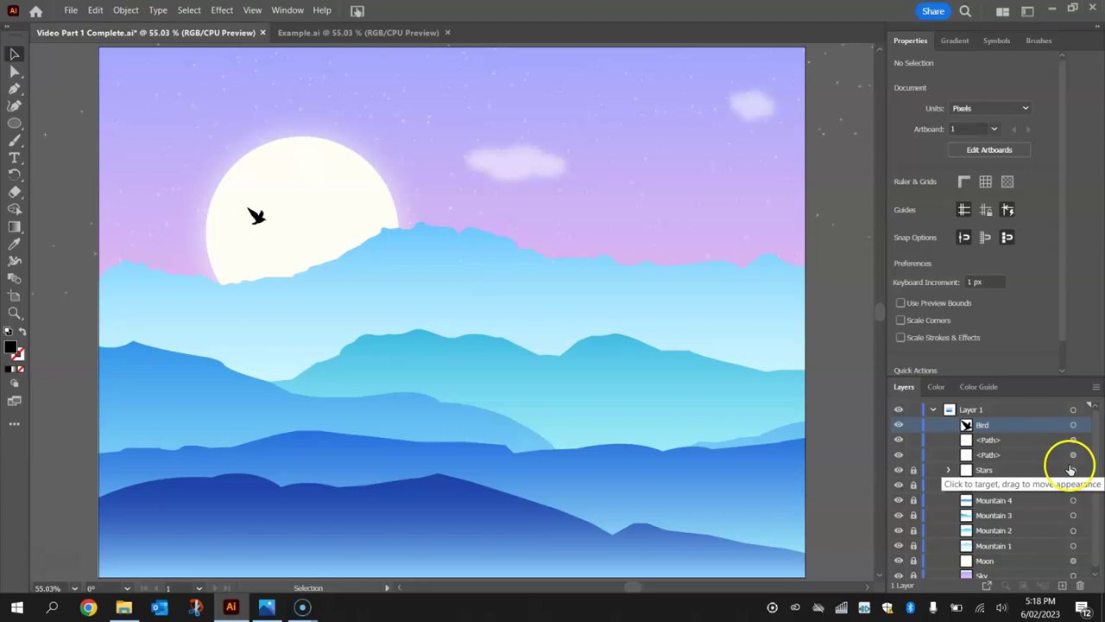
click(997, 441)
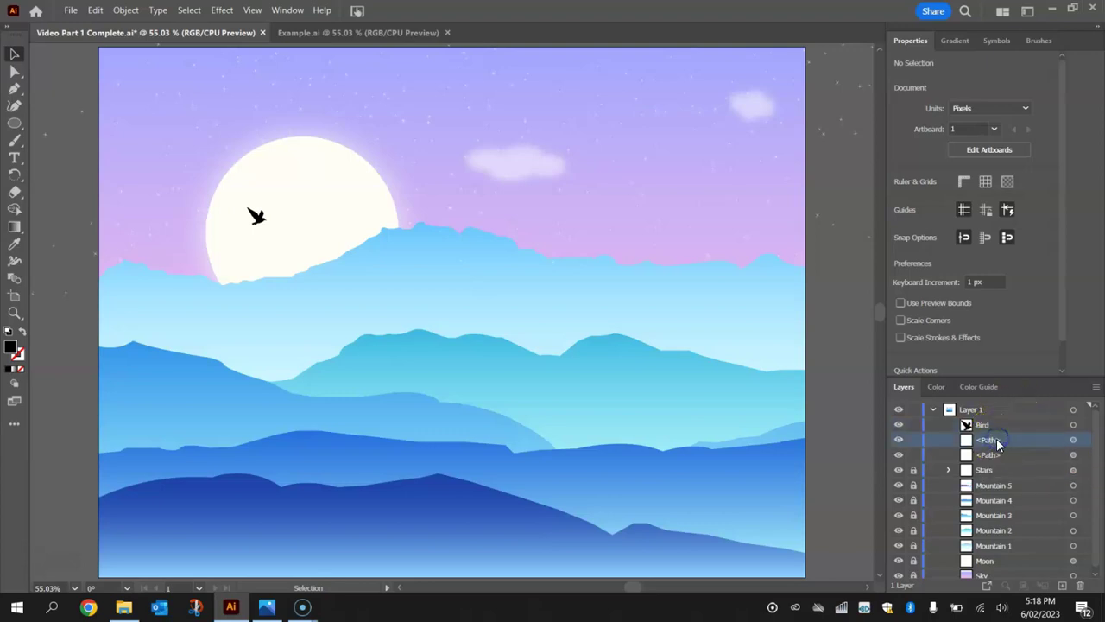
Group the two clouds, name the group Clouds, and lock it.
click(740, 112)
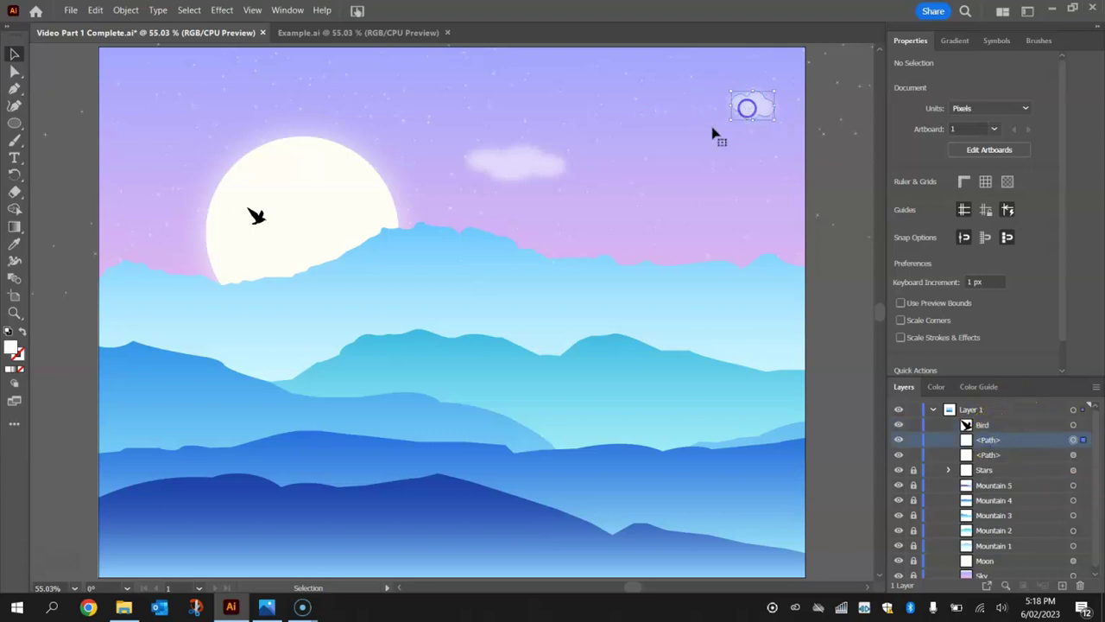
shift+click(557, 167)
key(a)
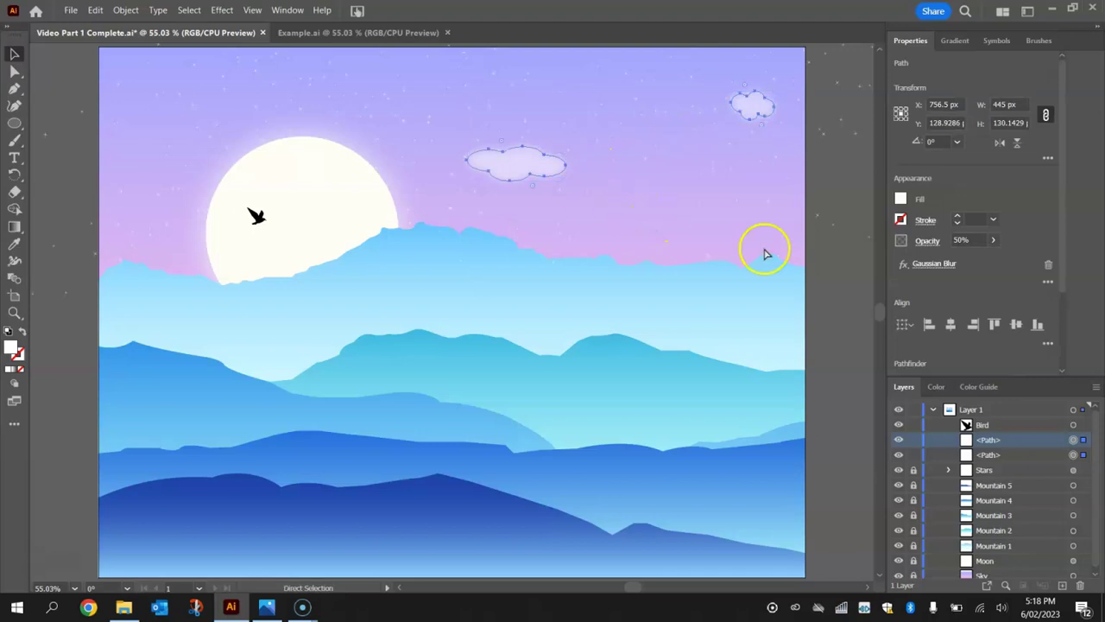
key(ctrl+g)
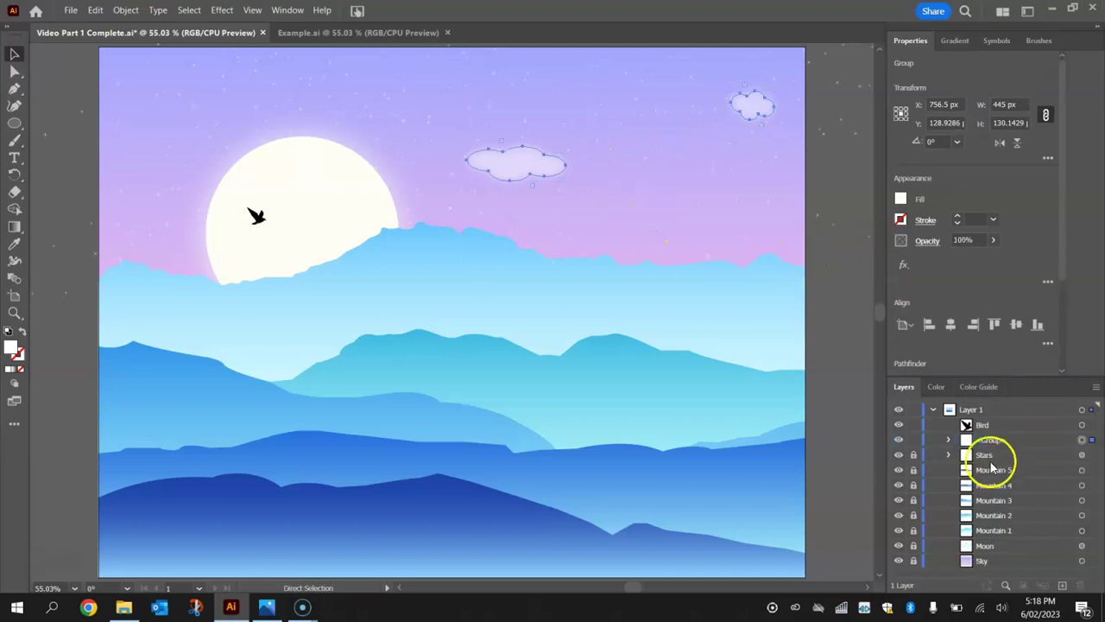
double_click(993, 440)
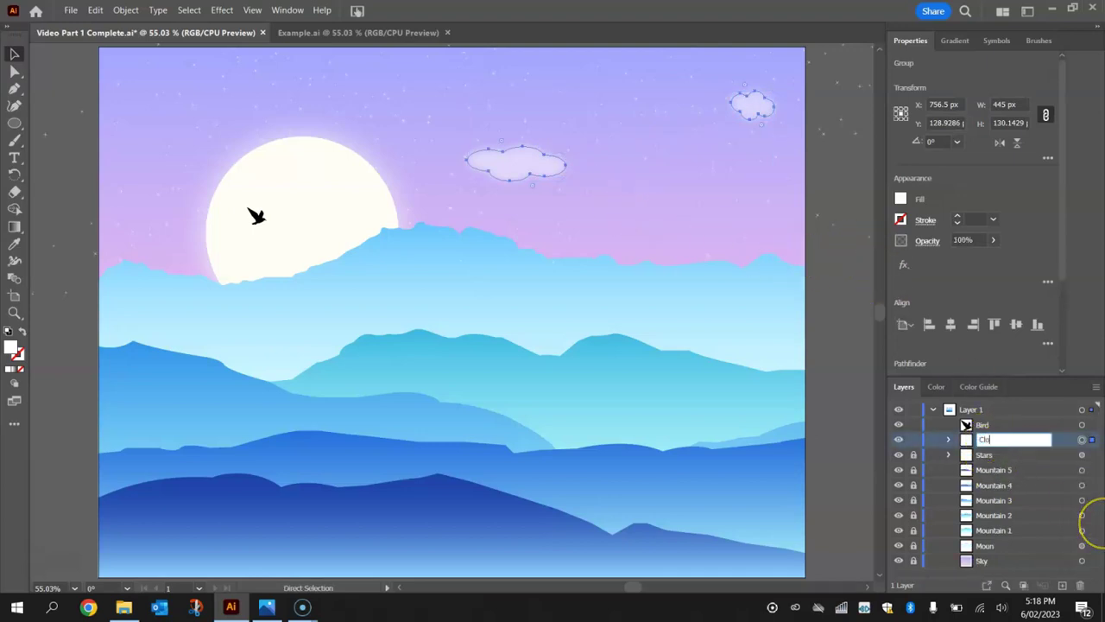
click(911, 438)
click(913, 440)
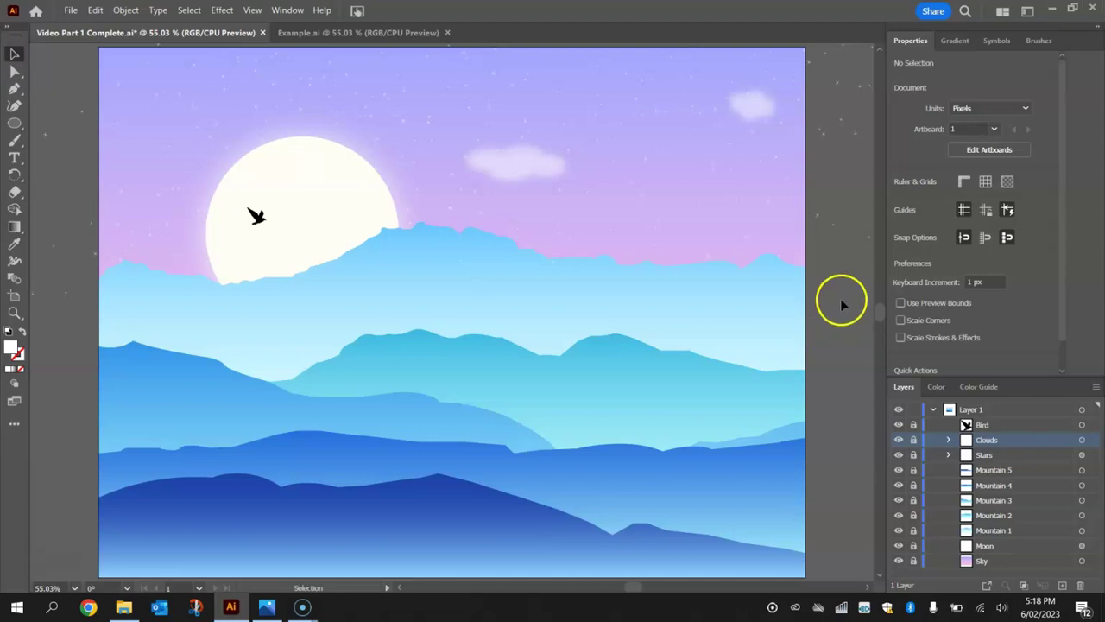
Open the Nature symbol library and drag the Trees 1 pine onto the mid-ground mountains.
click(288, 9)
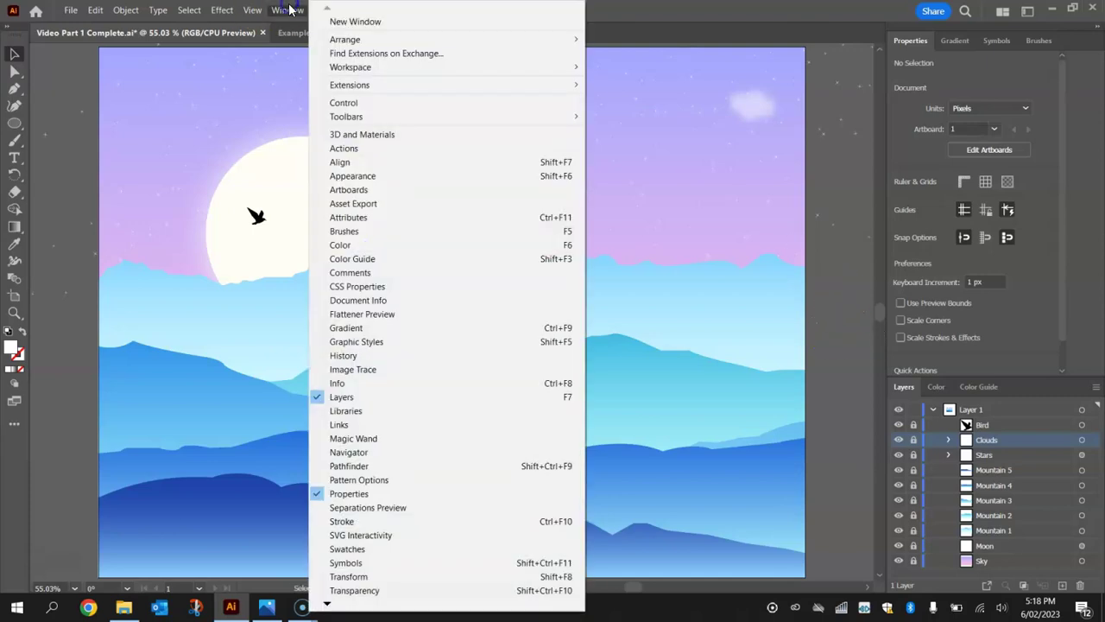
click(374, 562)
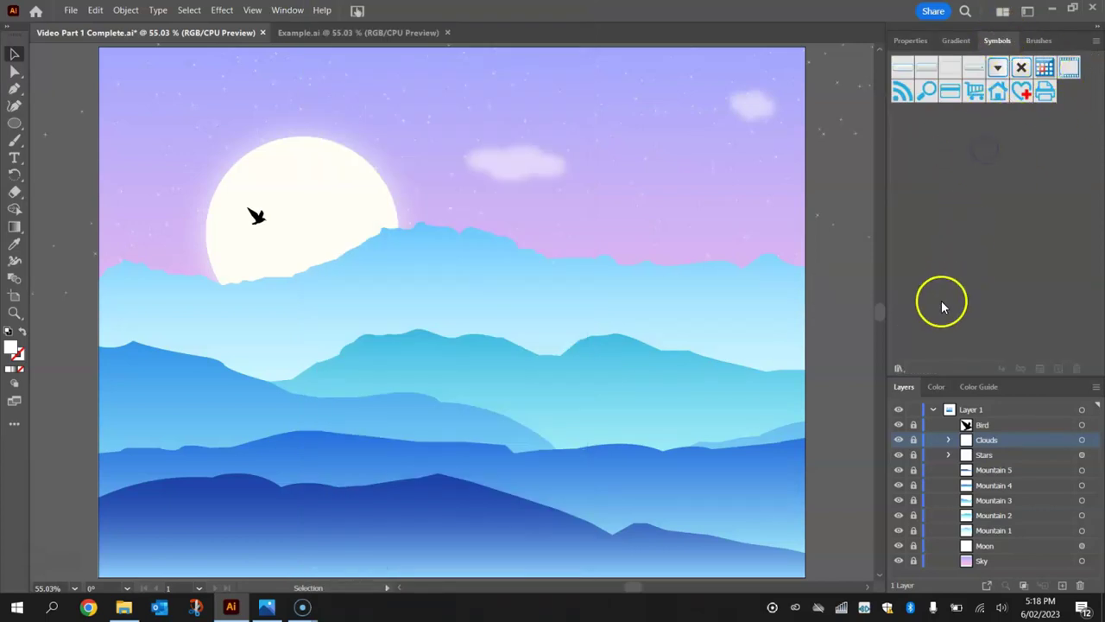
click(898, 371)
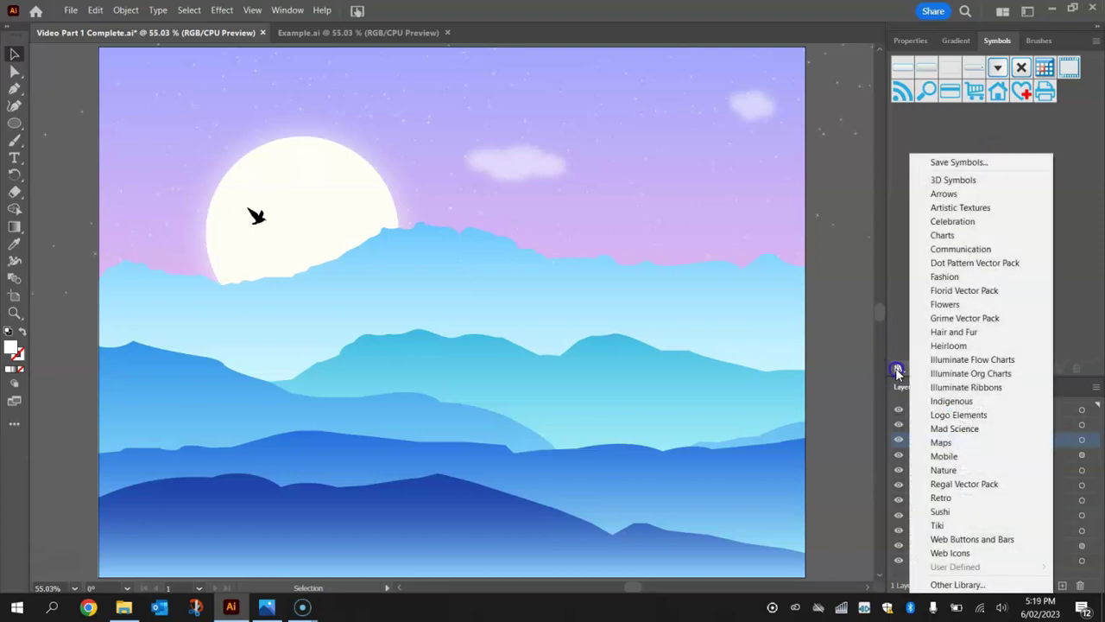
click(962, 471)
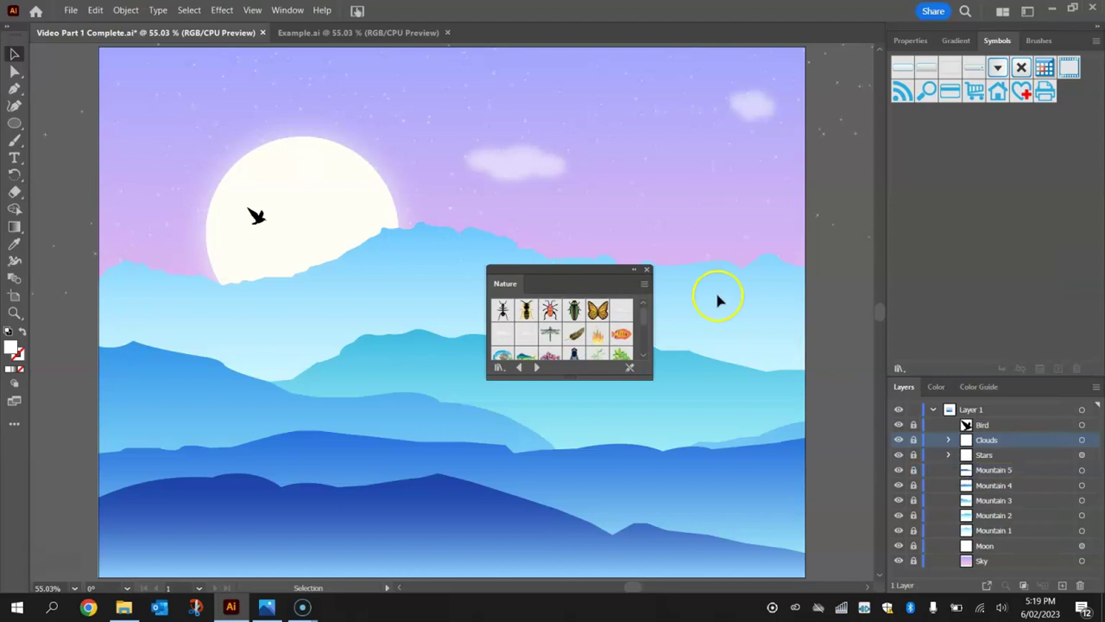
drag(570, 268, 722, 89)
drag(772, 193, 774, 343)
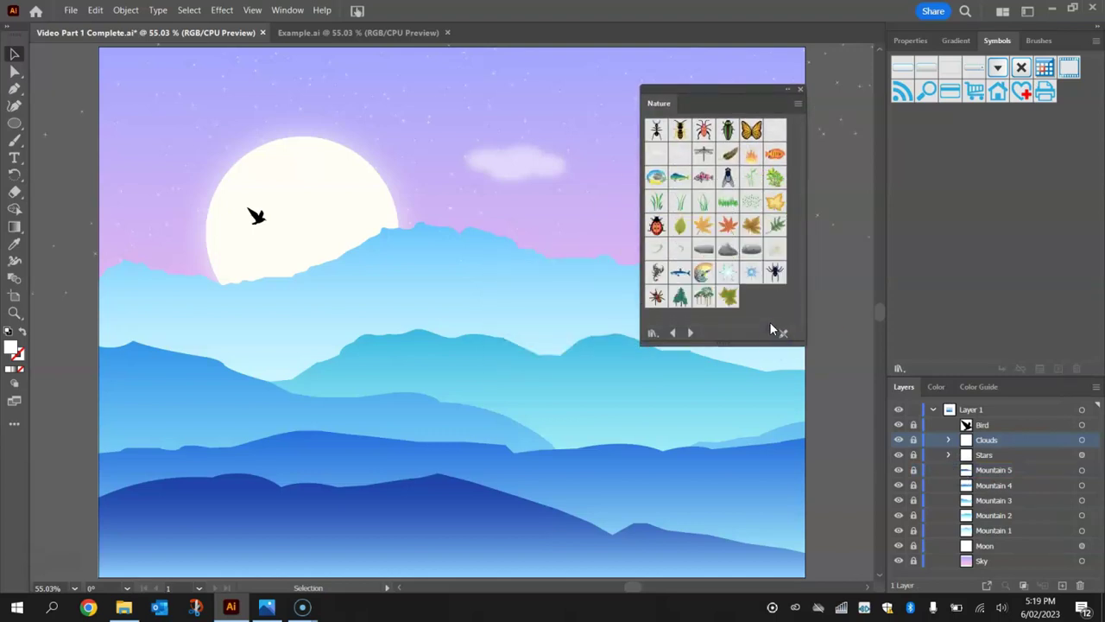
click(682, 304)
drag(682, 302, 346, 341)
Close the Nature library, isolate the tree group, delete the small left pine and reposition the tall one.
click(799, 89)
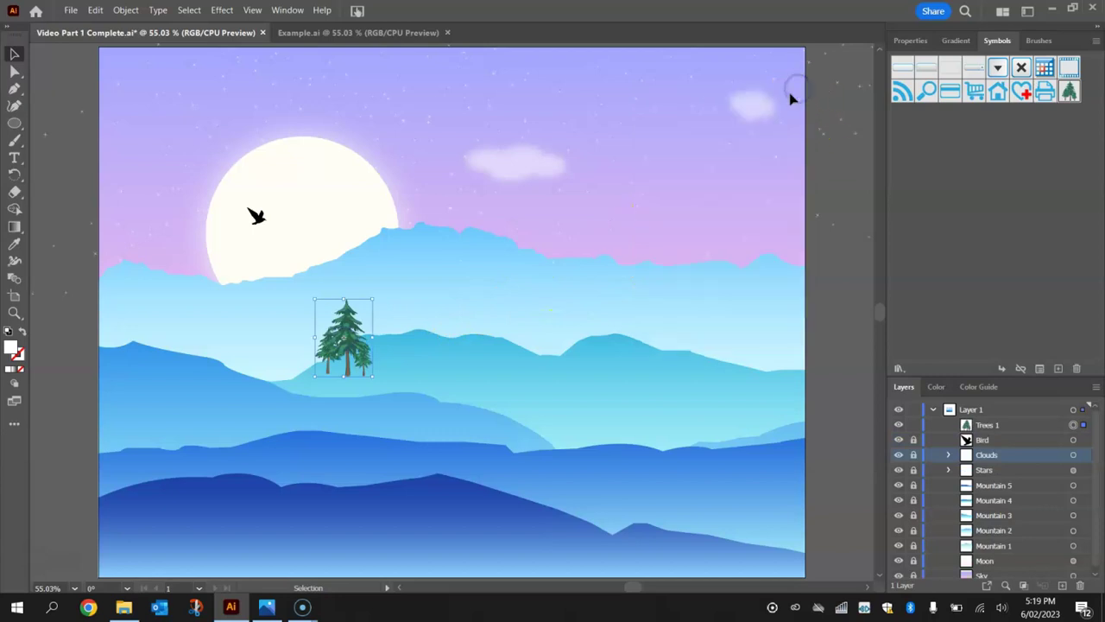
double_click(350, 331)
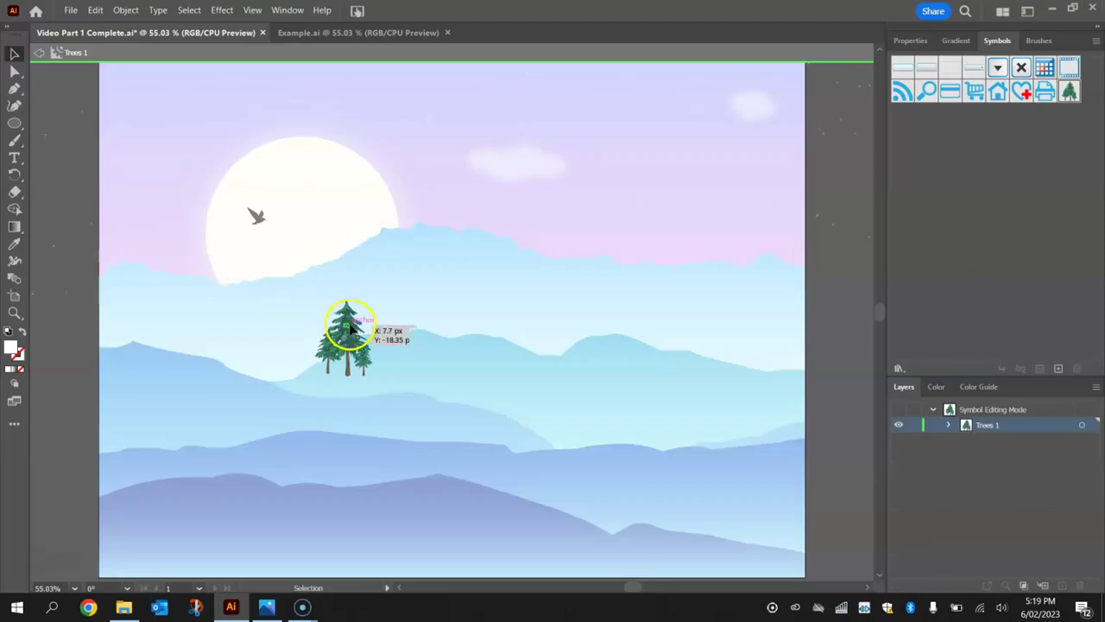
double_click(363, 365)
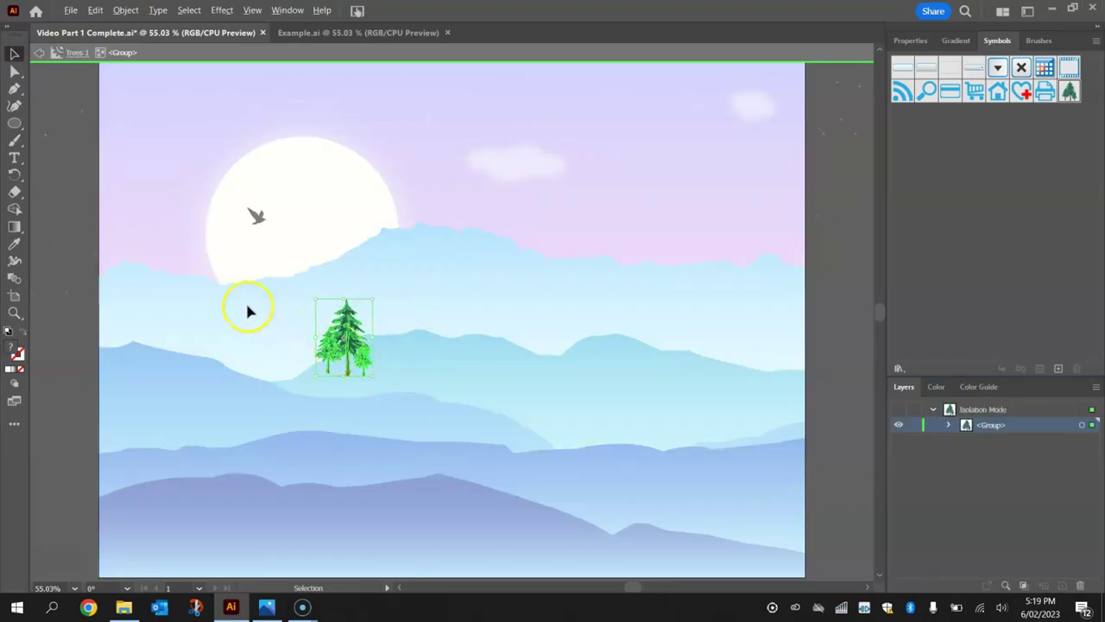
scroll(266, 305, up, 2)
scroll(268, 309, up, 2)
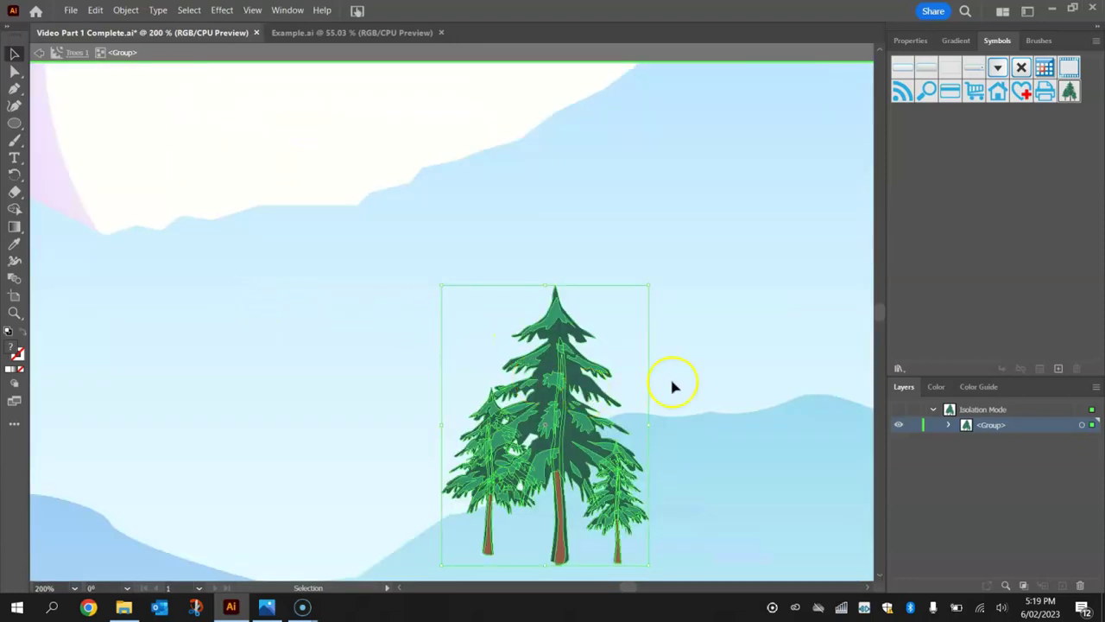
scroll(708, 371, down, 1)
double_click(539, 313)
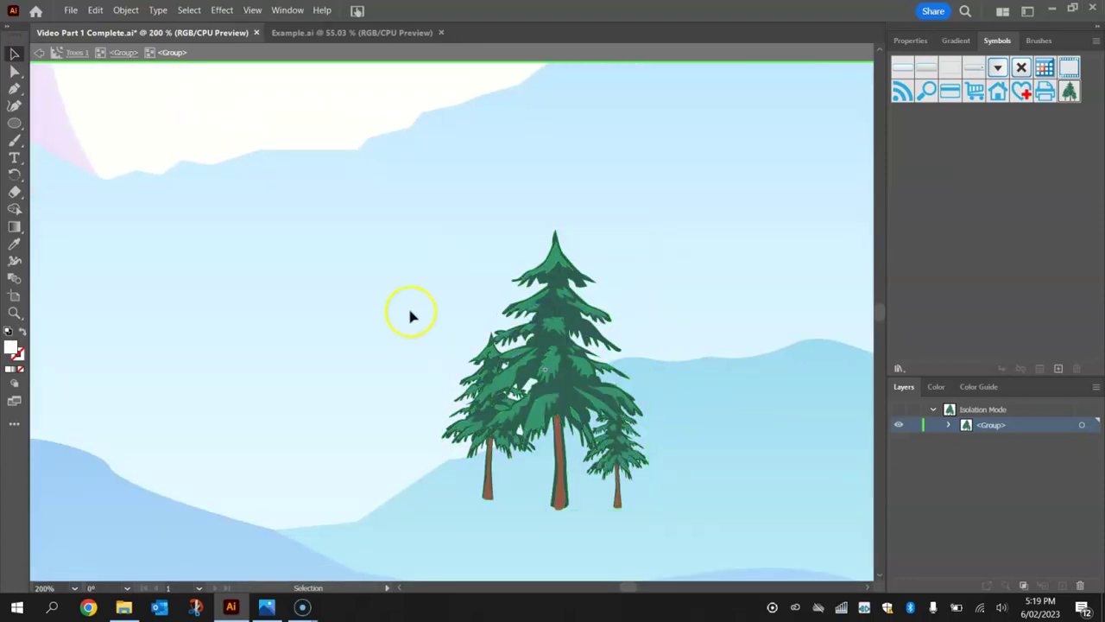
click(469, 383)
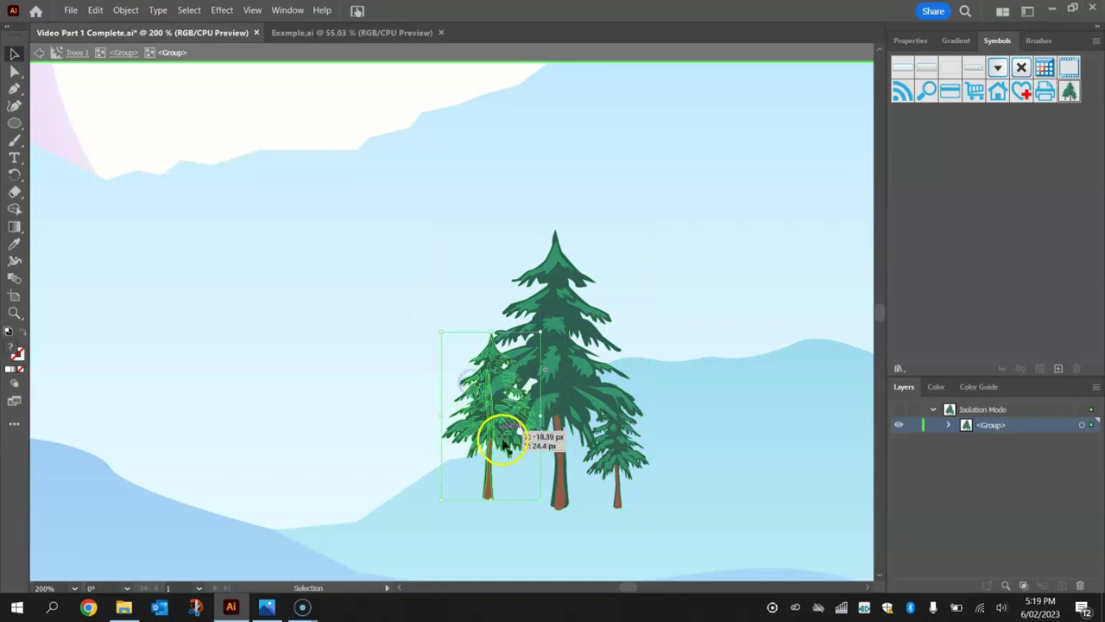
drag(507, 445, 617, 459)
key(Delete)
drag(555, 346, 535, 361)
Fill the pine with very dark navy #18142C and zoom out to check the silhouette.
click(907, 40)
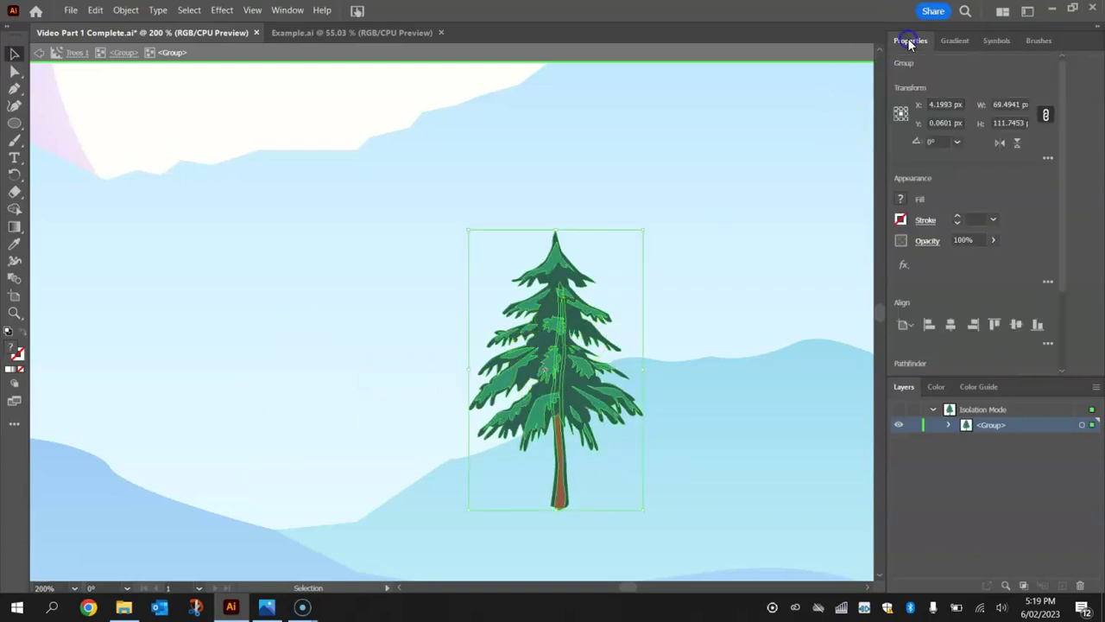
click(898, 199)
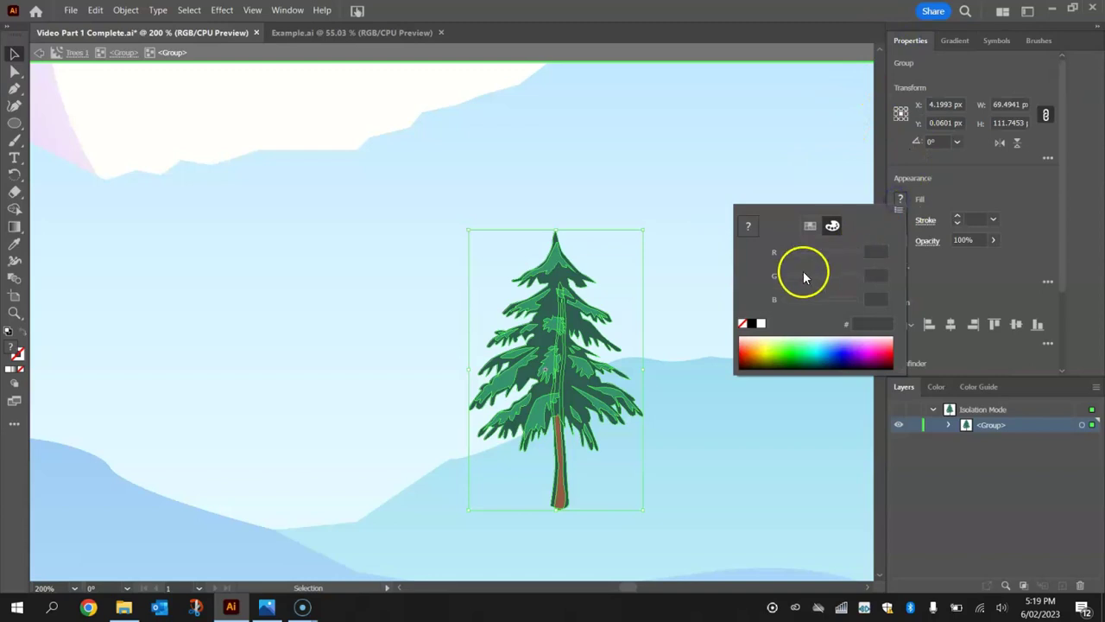
click(810, 227)
click(854, 262)
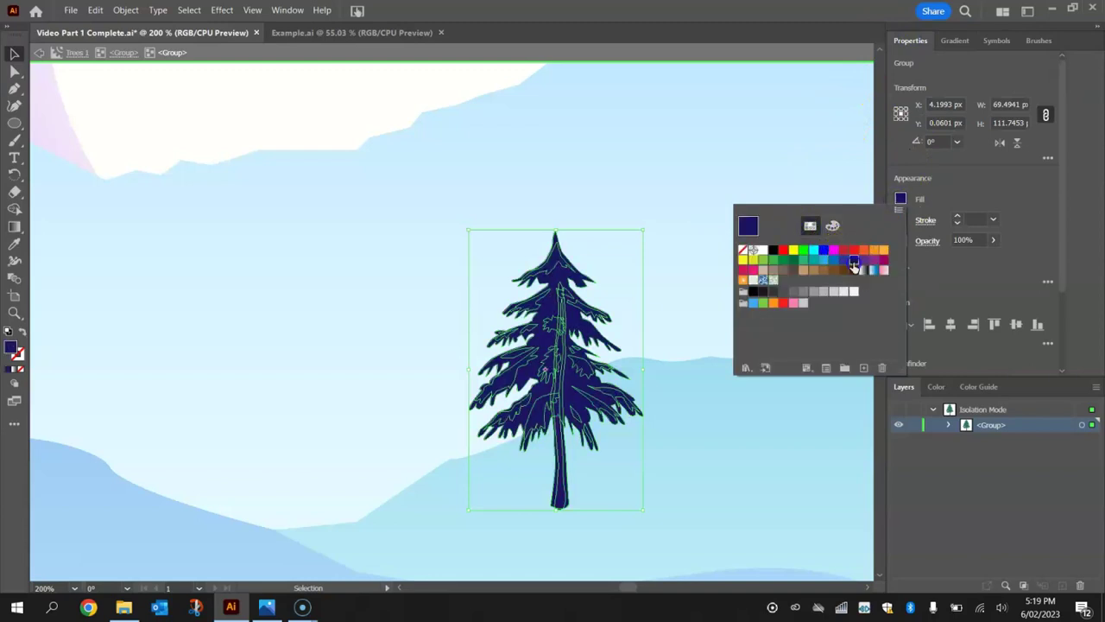
click(833, 225)
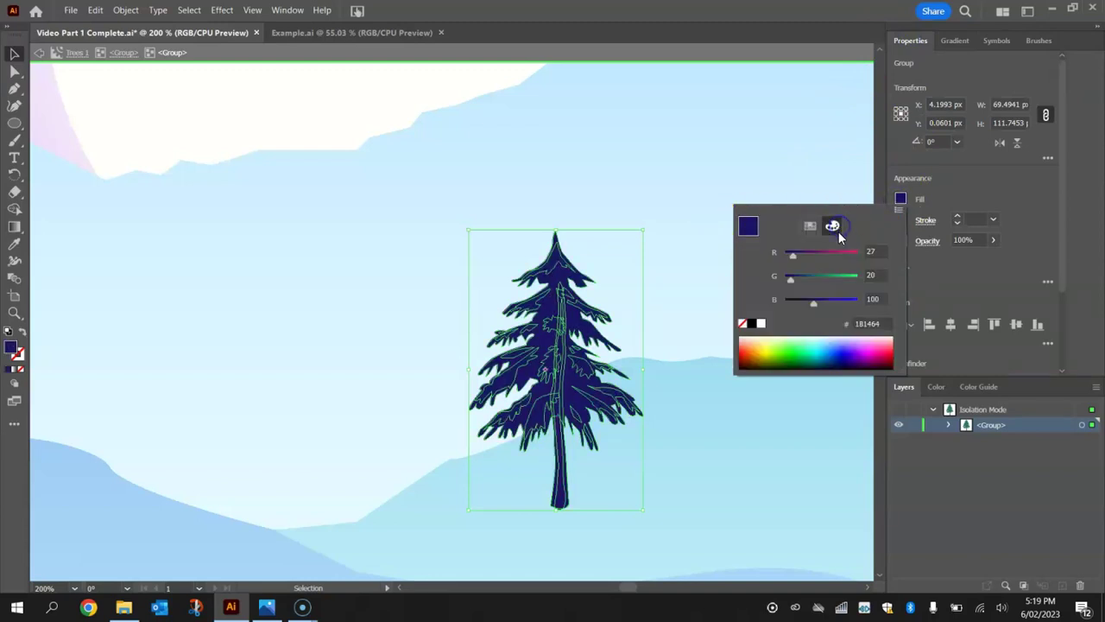
drag(817, 308, 800, 305)
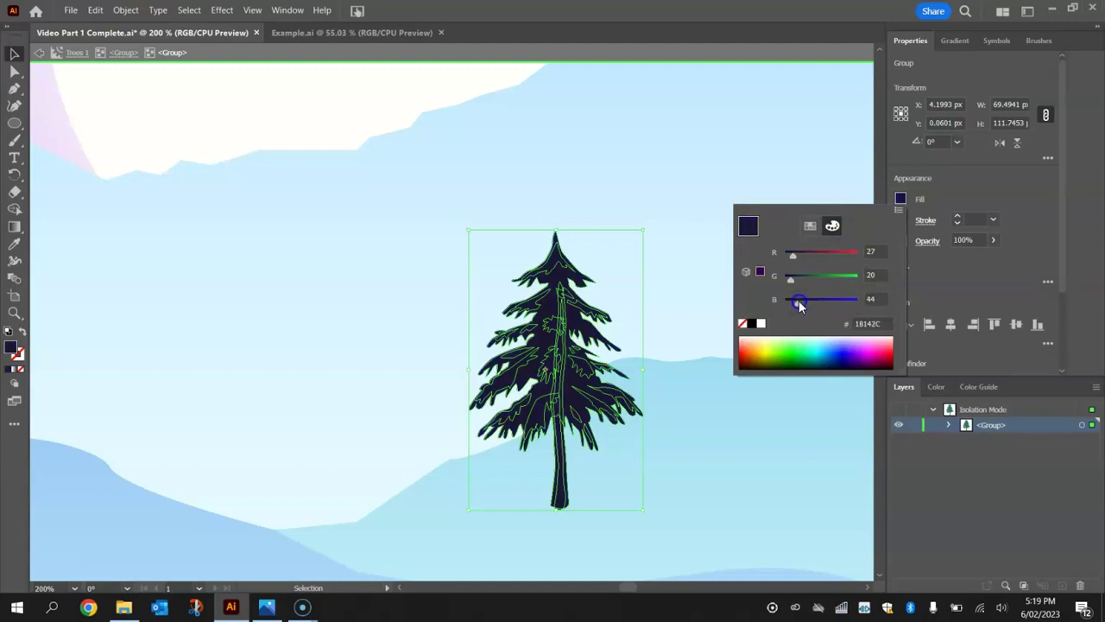
click(677, 214)
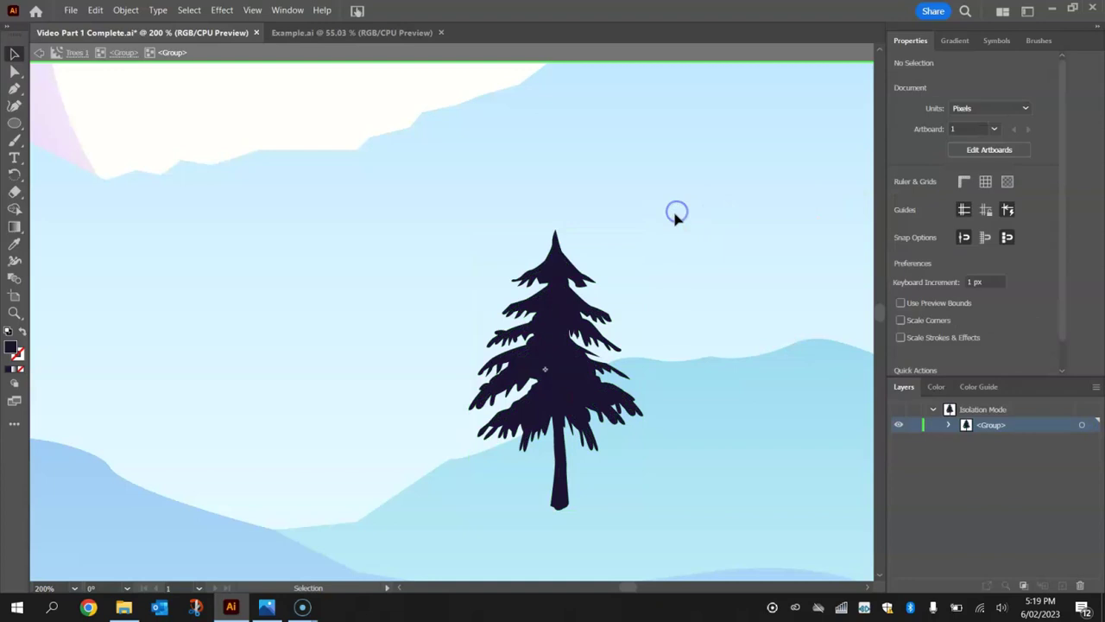
scroll(611, 354, down, 5)
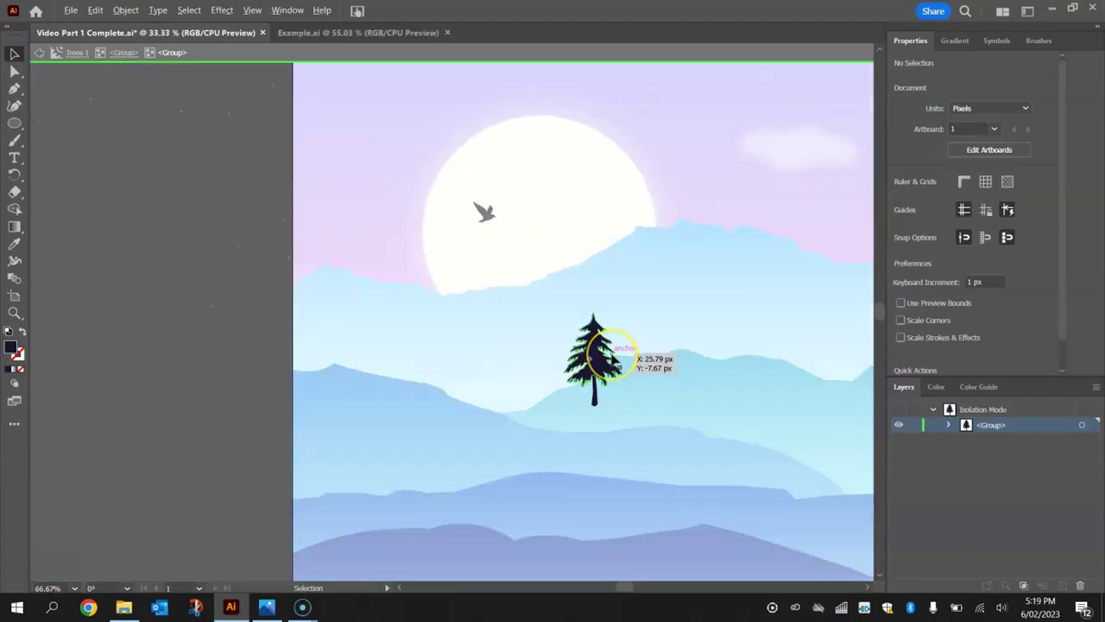
scroll(612, 354, up, 2)
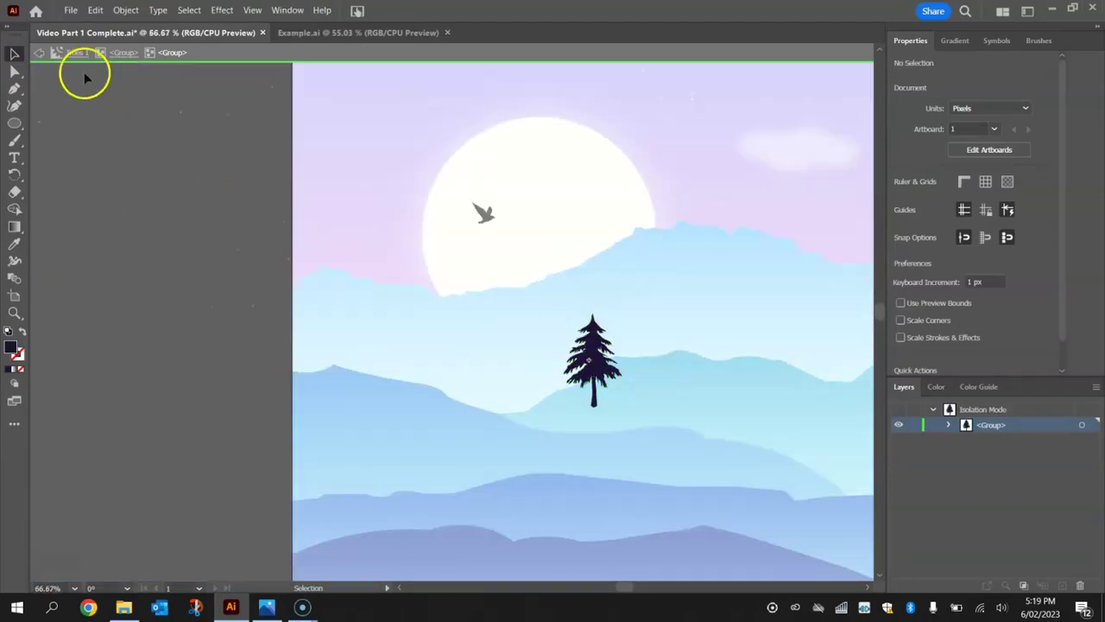
Exit isolation mode, fit the artboard, and move and enlarge the pine at the right edge.
click(39, 54)
click(39, 55)
click(39, 55)
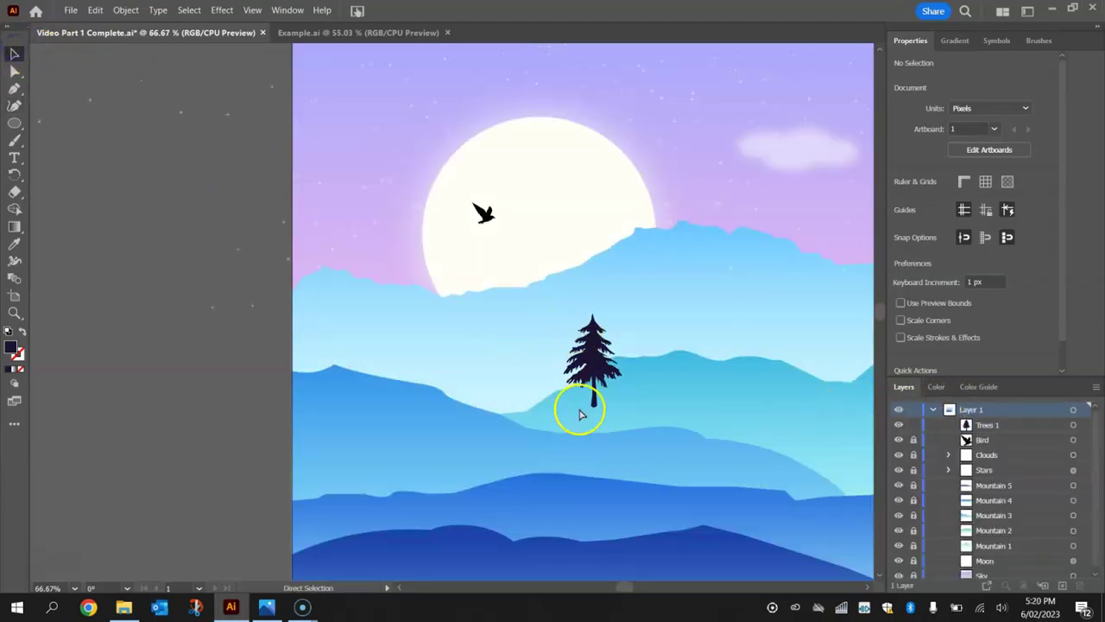
key(ctrl+0)
drag(345, 336, 569, 197)
drag(684, 402, 743, 432)
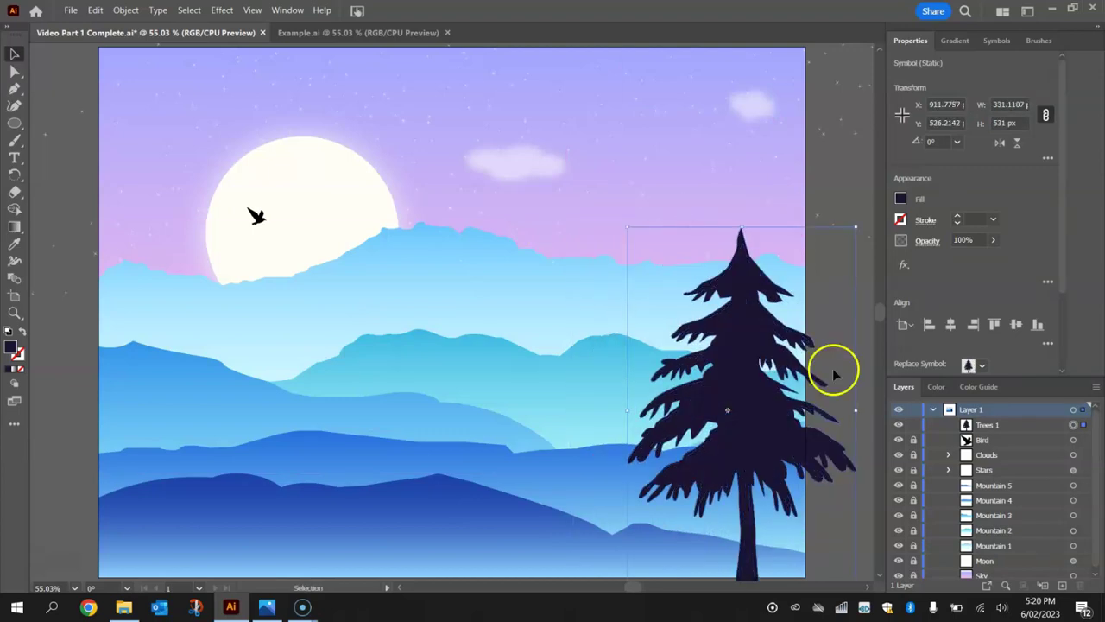
click(867, 193)
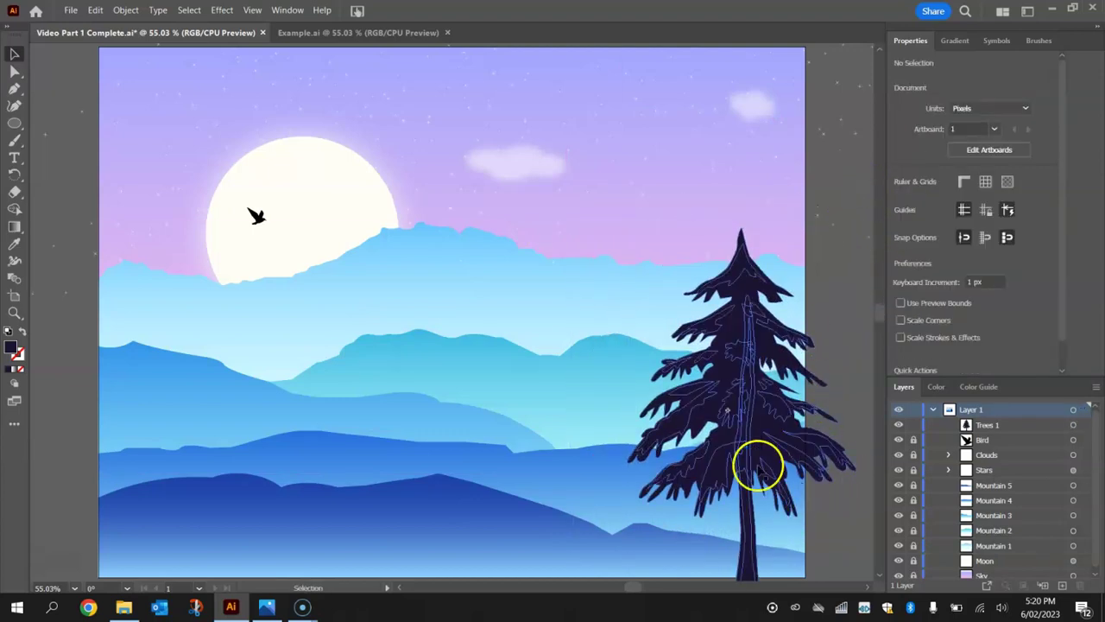
scroll(709, 444, down, 1)
scroll(701, 444, up, 1)
Alt-drag a copy of the large pine to the artboard's left edge.
click(720, 389)
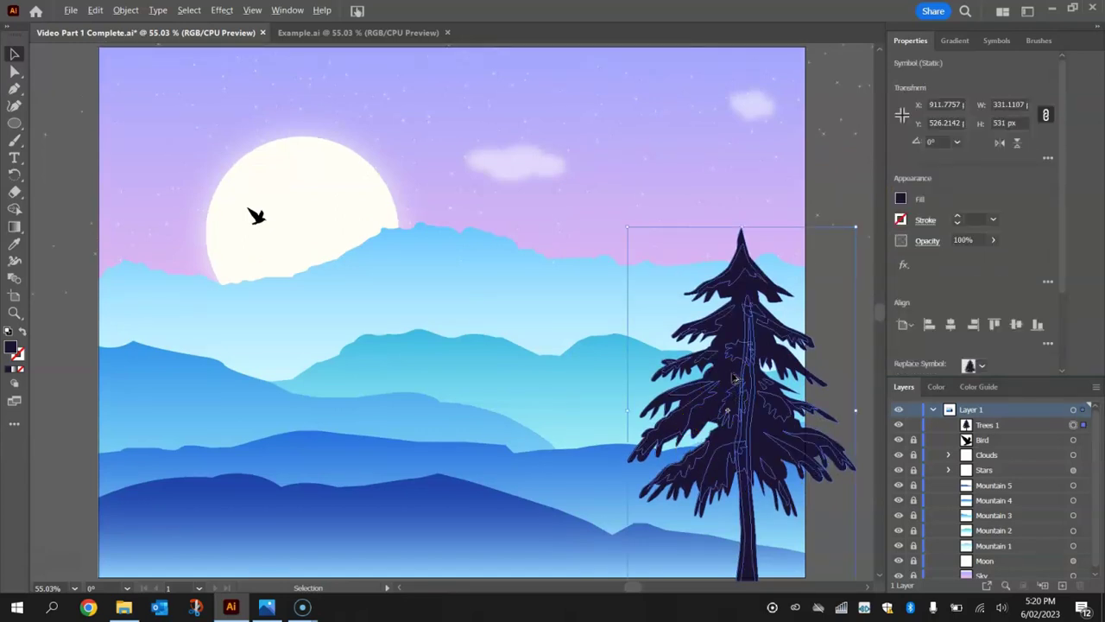
drag(732, 380, 168, 375)
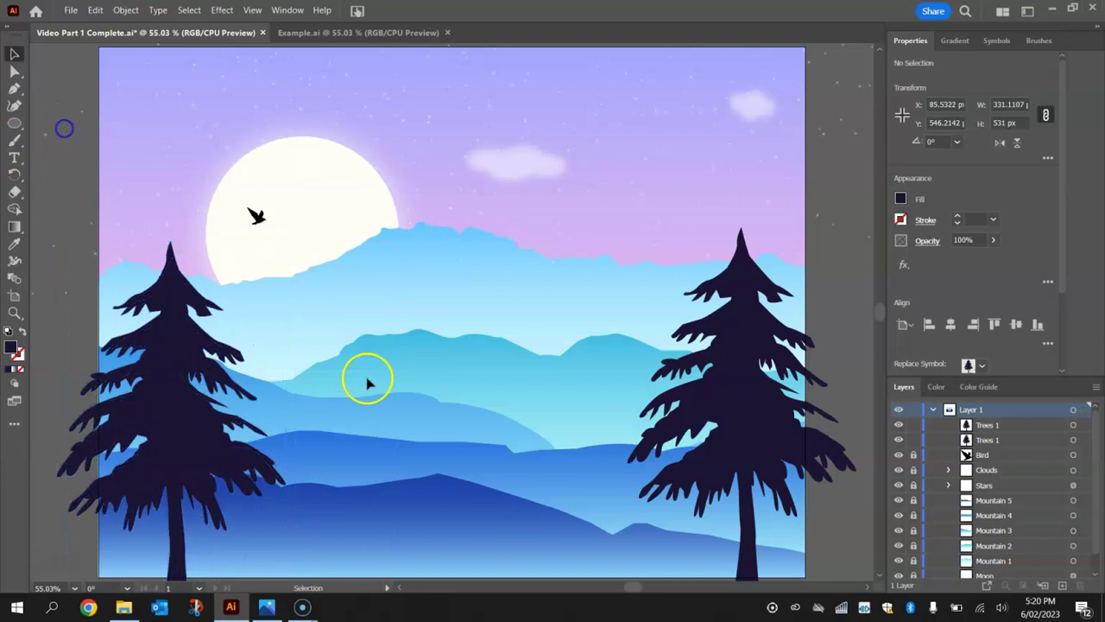
click(59, 132)
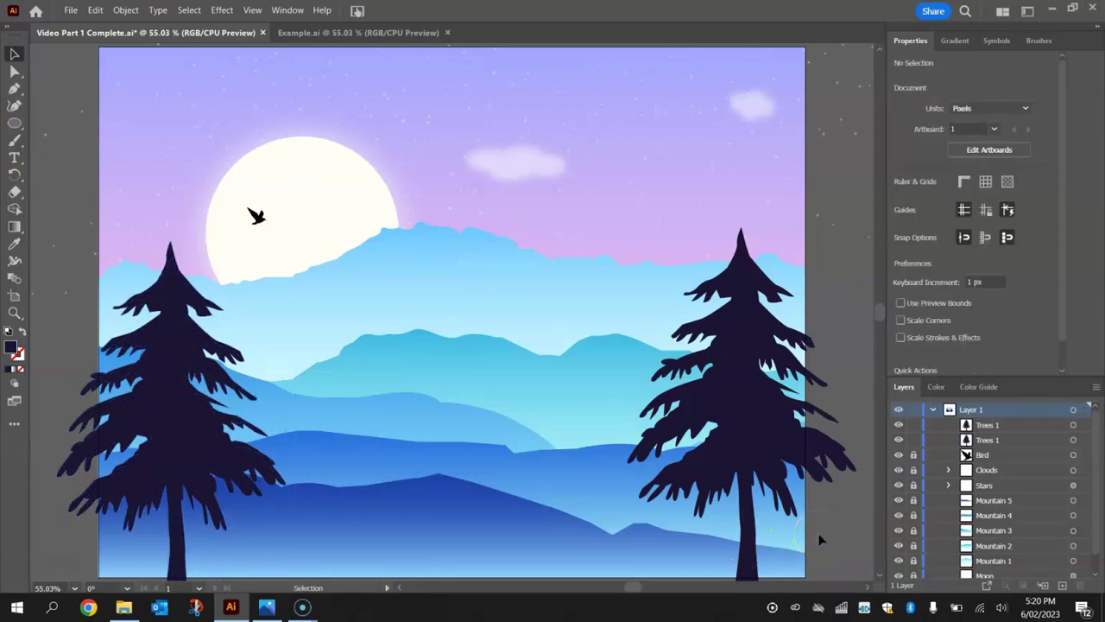
Place a Trees 2 pine cluster from the Nature library on the distant ridge.
click(997, 42)
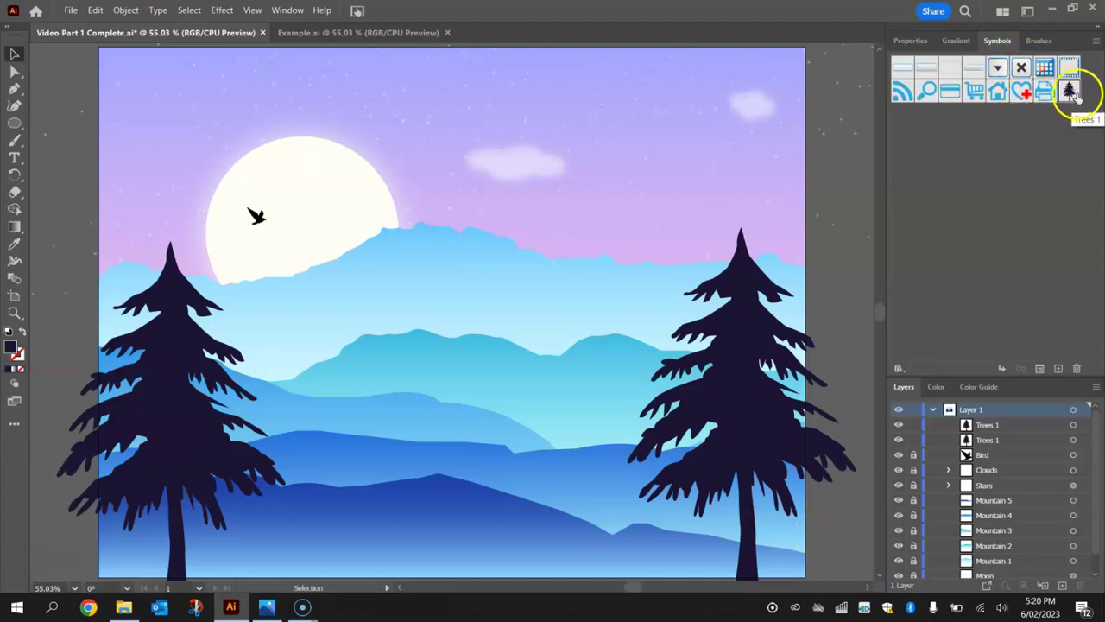
click(898, 367)
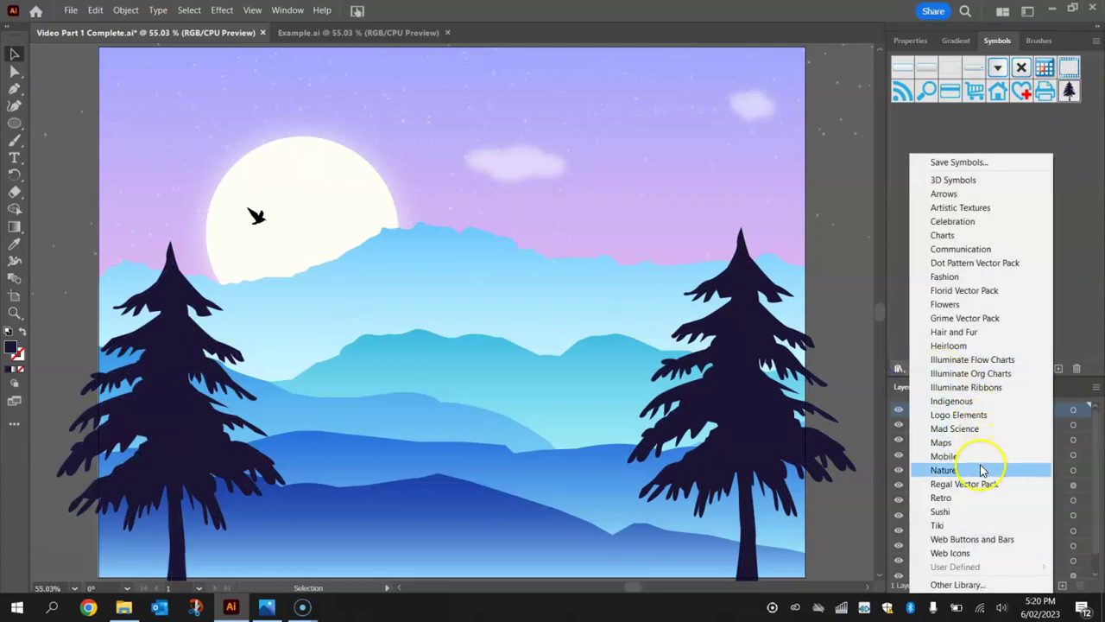
click(950, 470)
drag(703, 282, 525, 251)
click(799, 90)
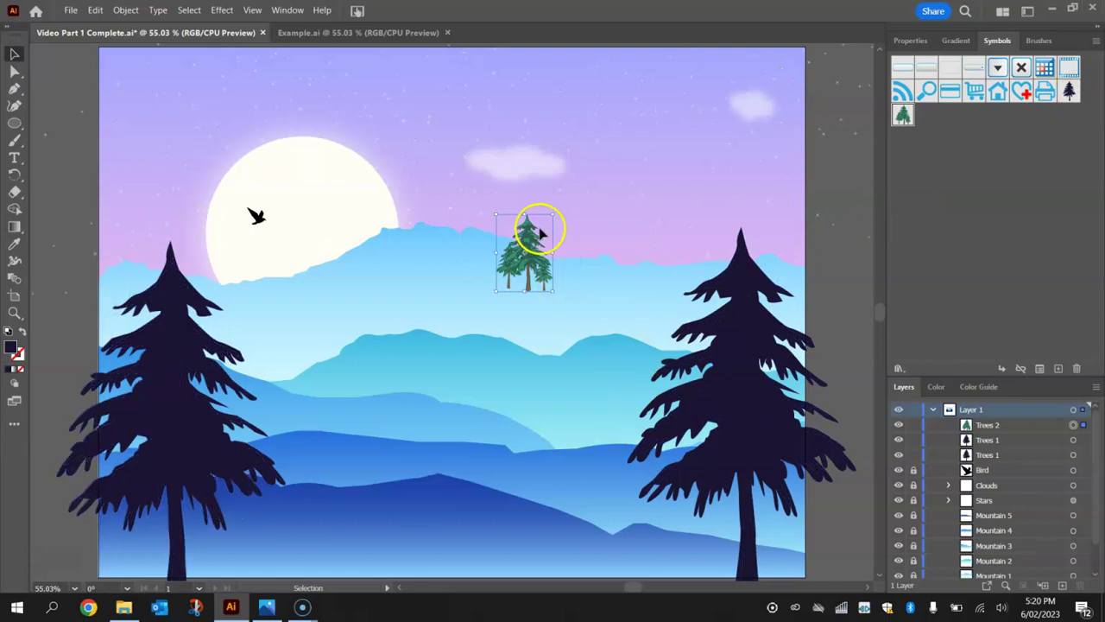
Try a green fill on the large right pine tree.
click(747, 315)
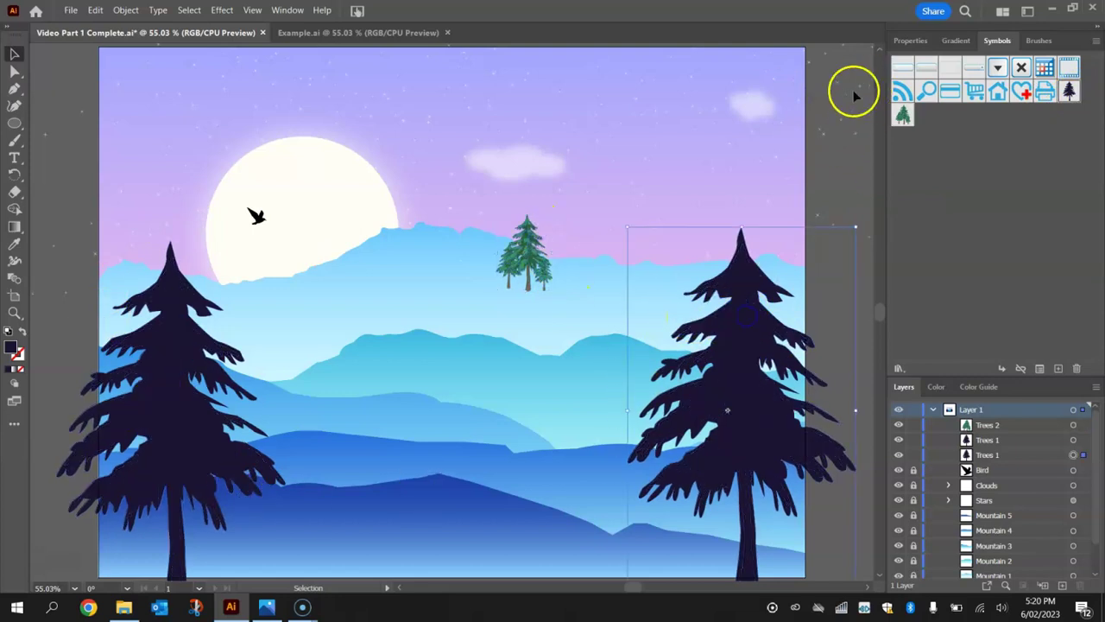
click(910, 40)
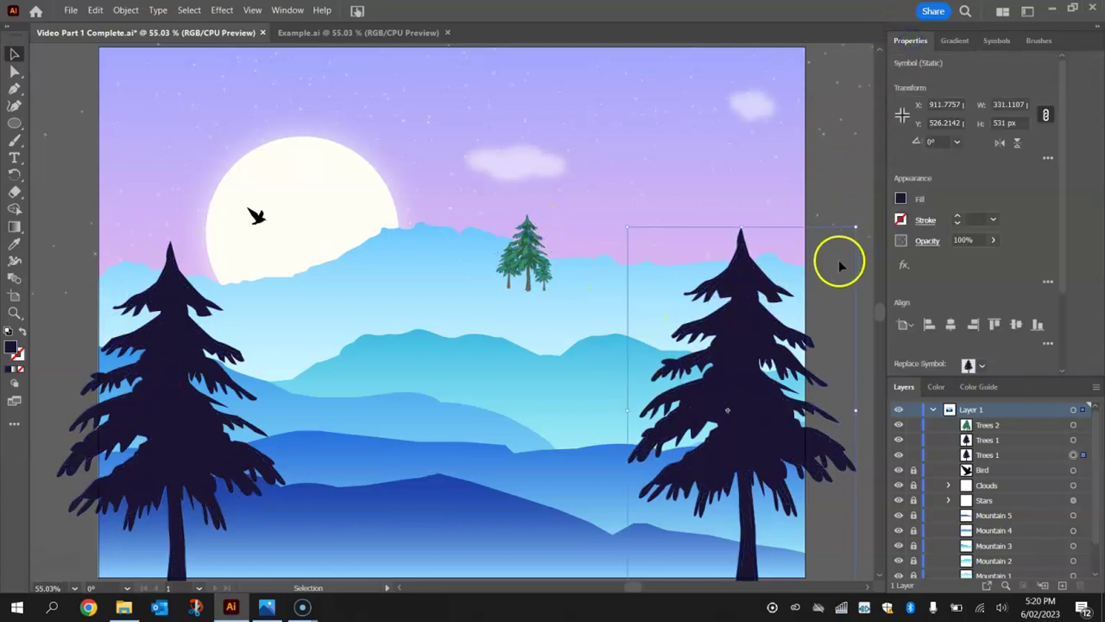
click(901, 198)
click(850, 275)
Turn the pine green inside the Trees 1 symbol, then leave symbol editing.
double_click(752, 338)
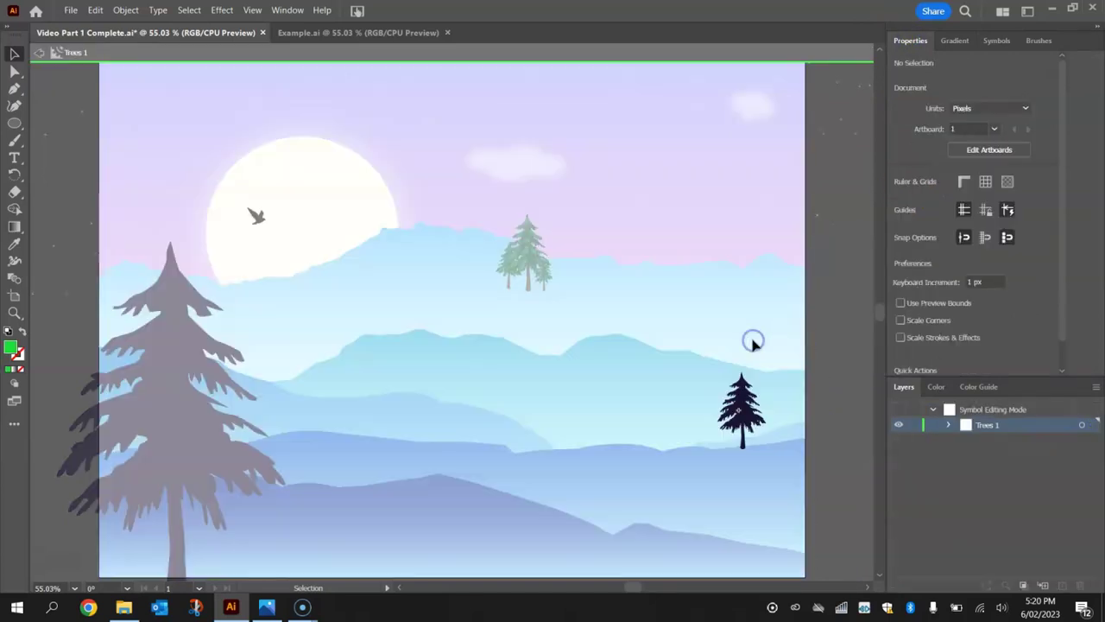
click(747, 397)
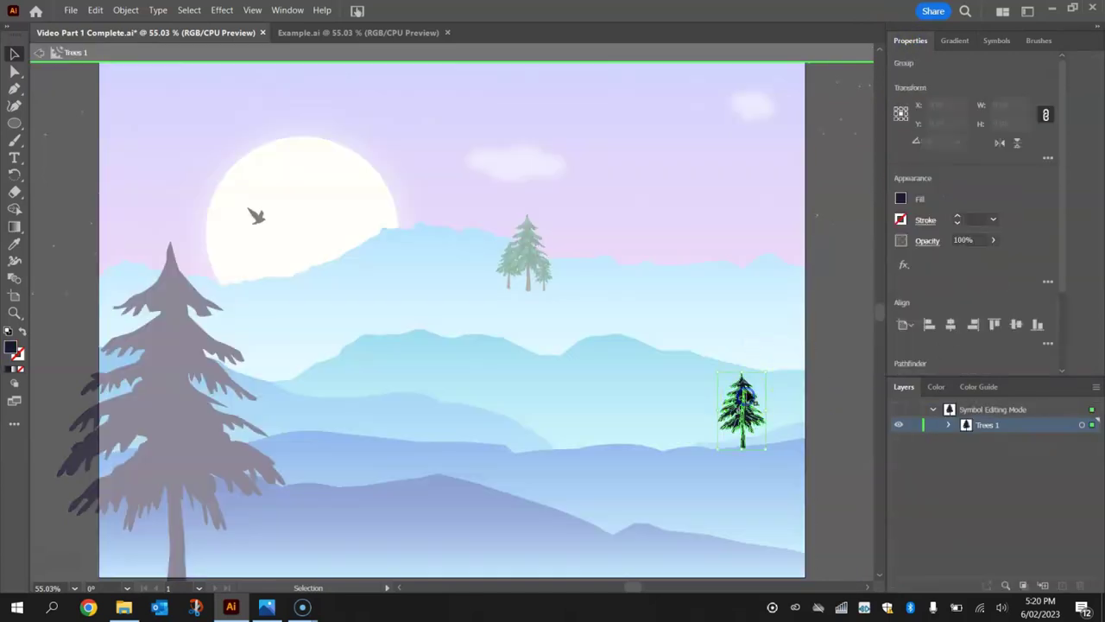
click(902, 197)
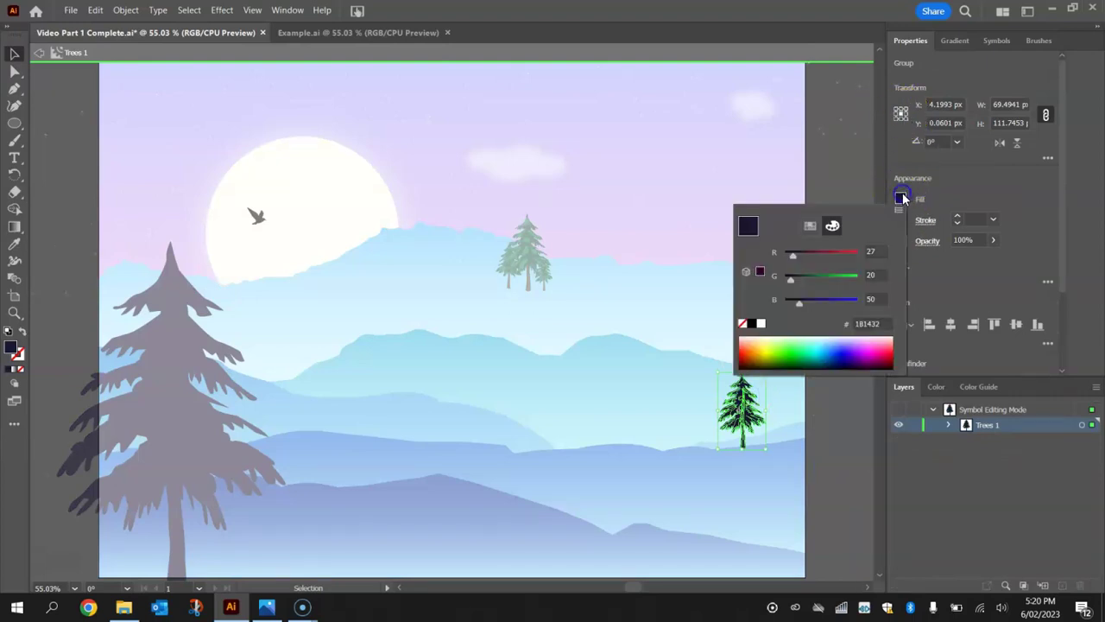
click(849, 275)
click(958, 182)
click(757, 403)
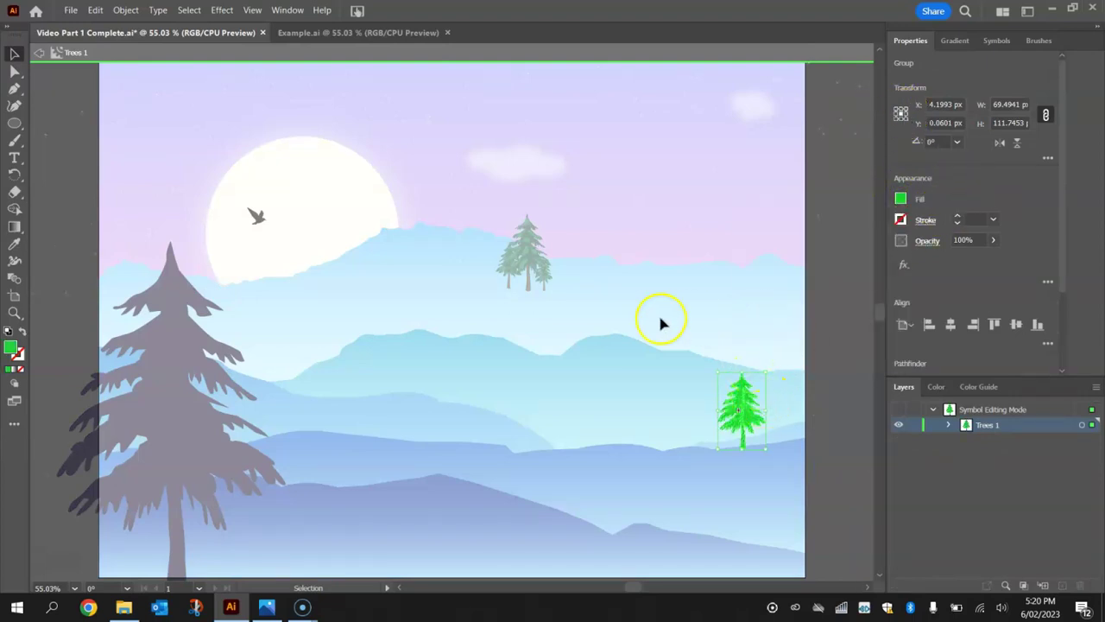
double_click(756, 251)
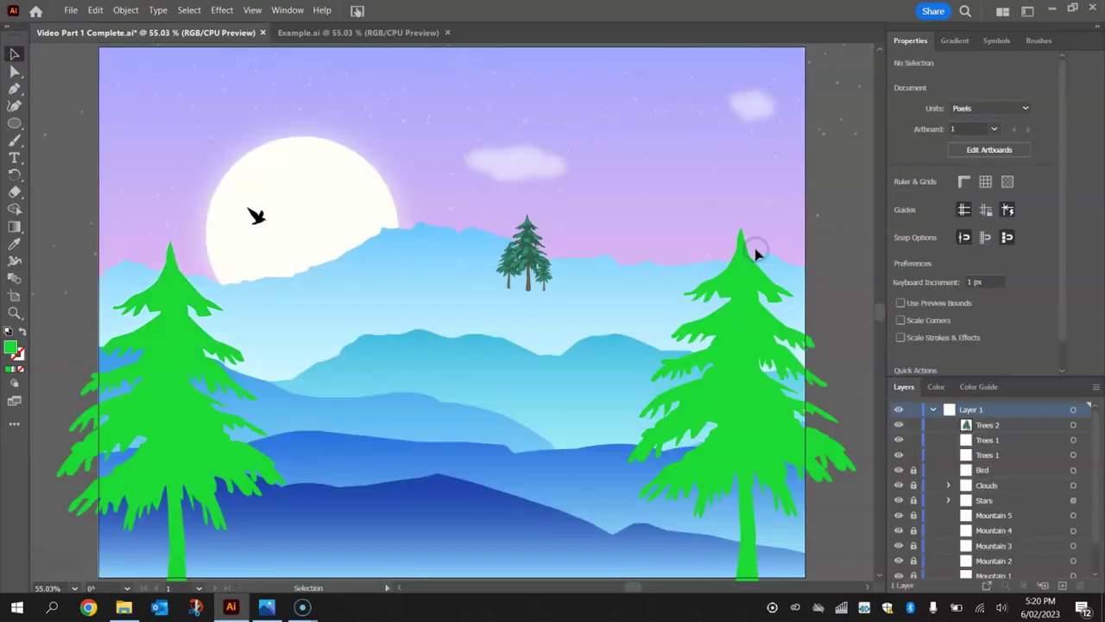
click(802, 251)
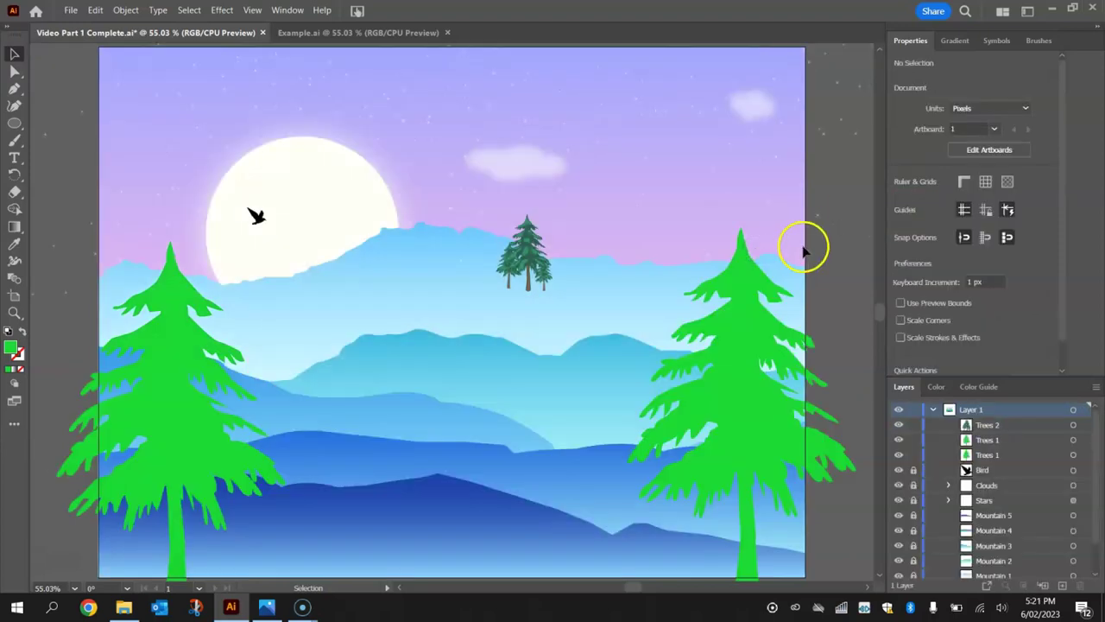
Undo back to the navy pines and shift the small tree cluster about 55 px left.
key(z)
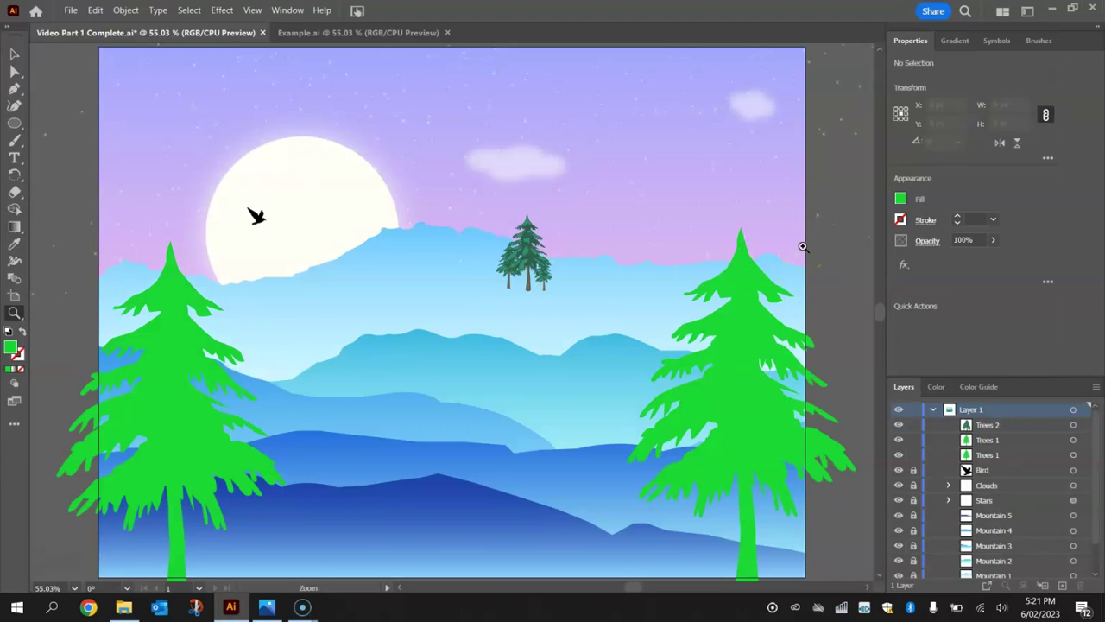
key(ctrl+z)
key(ctrl+z)
key(ctrl+z)
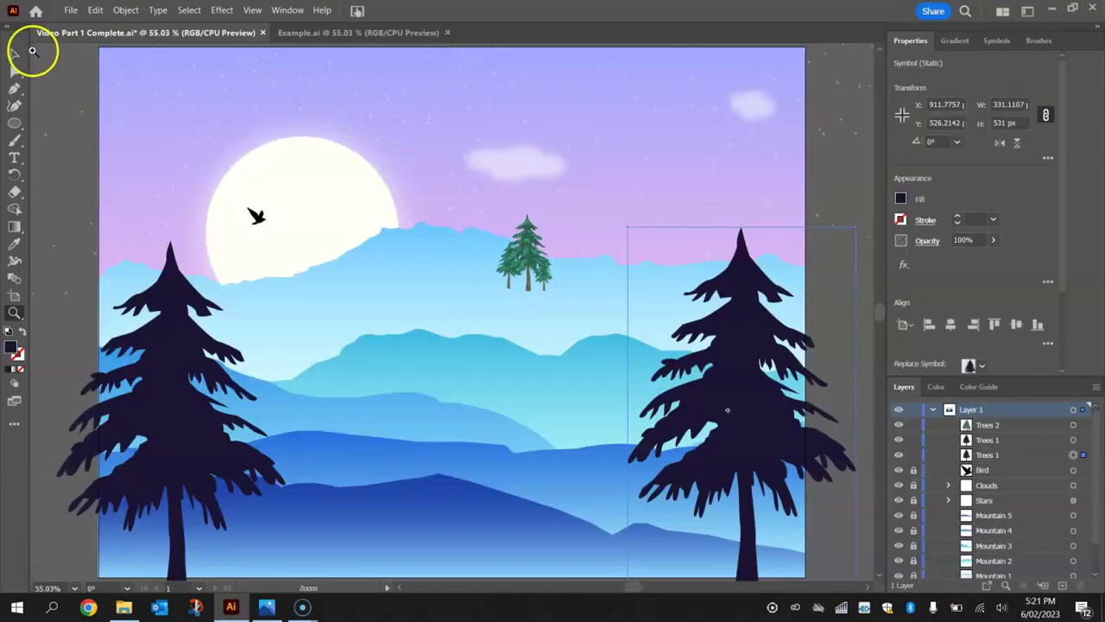
click(15, 54)
drag(528, 252, 482, 257)
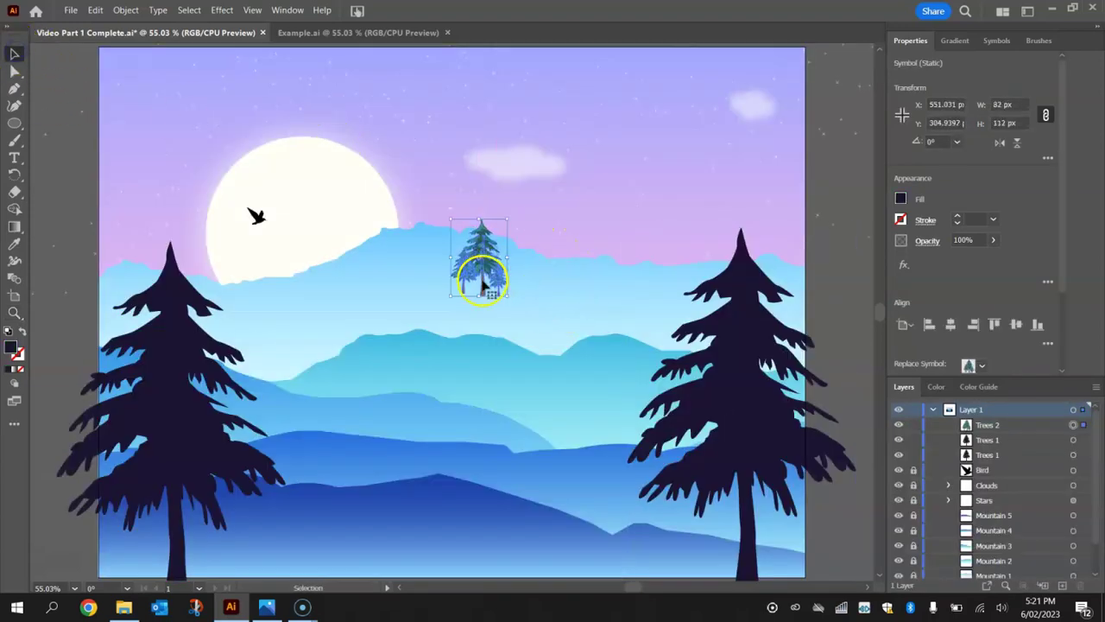
Inside the Trees 2 cluster, delete the middle and small right trees.
double_click(452, 243)
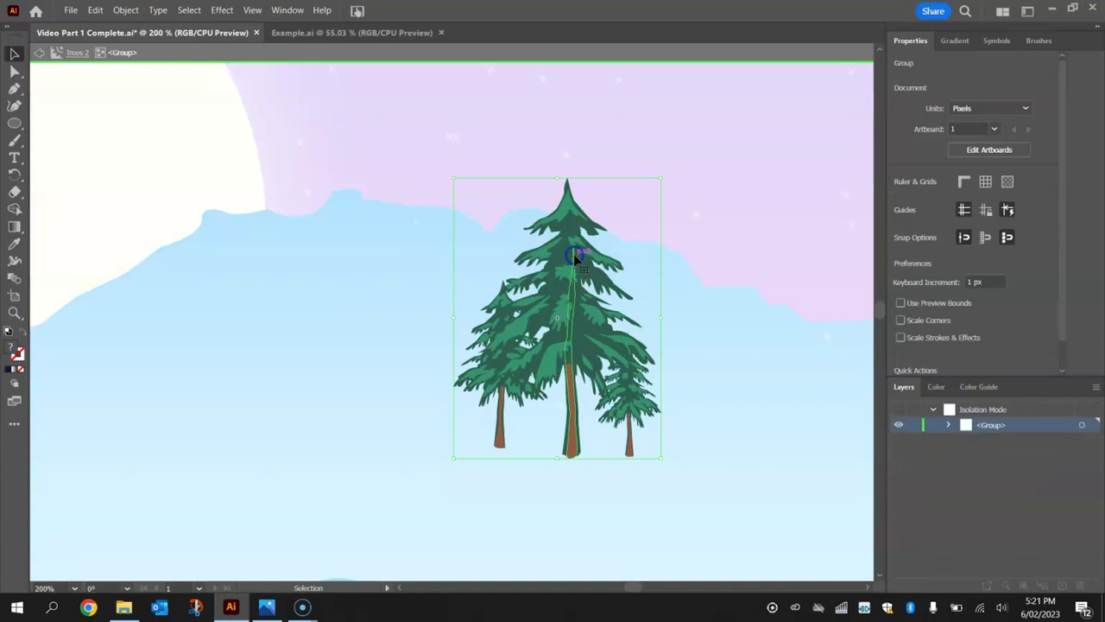
double_click(571, 254)
click(570, 254)
key(Delete)
click(625, 367)
key(Delete)
Fill the remaining pine with navy #181464 and zoom out to fit the artboard.
click(520, 323)
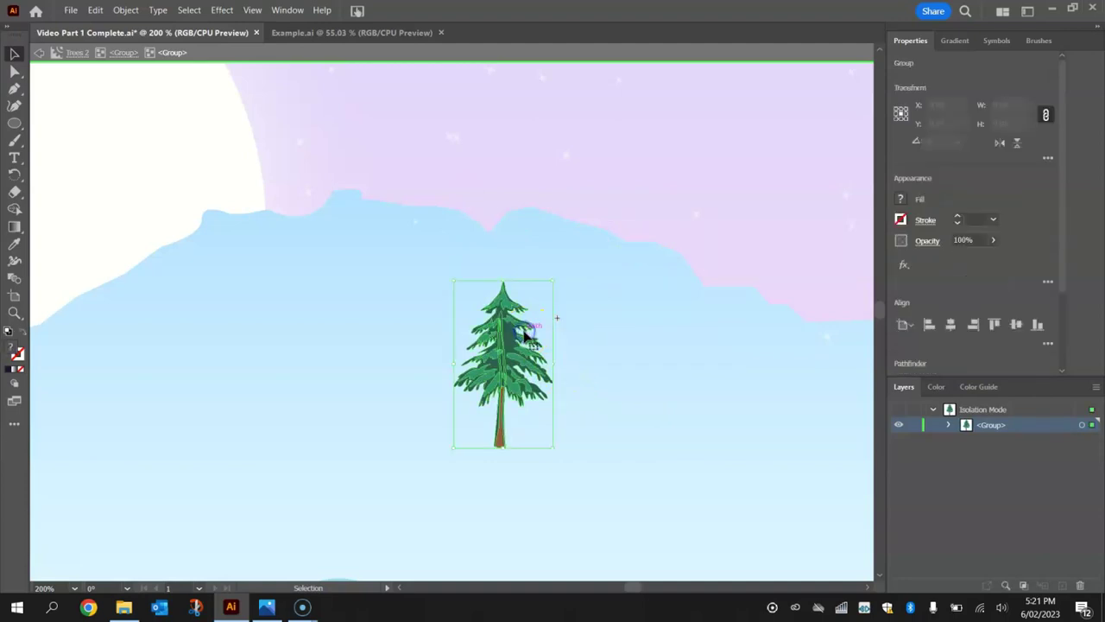
click(901, 202)
click(810, 225)
click(853, 263)
click(833, 226)
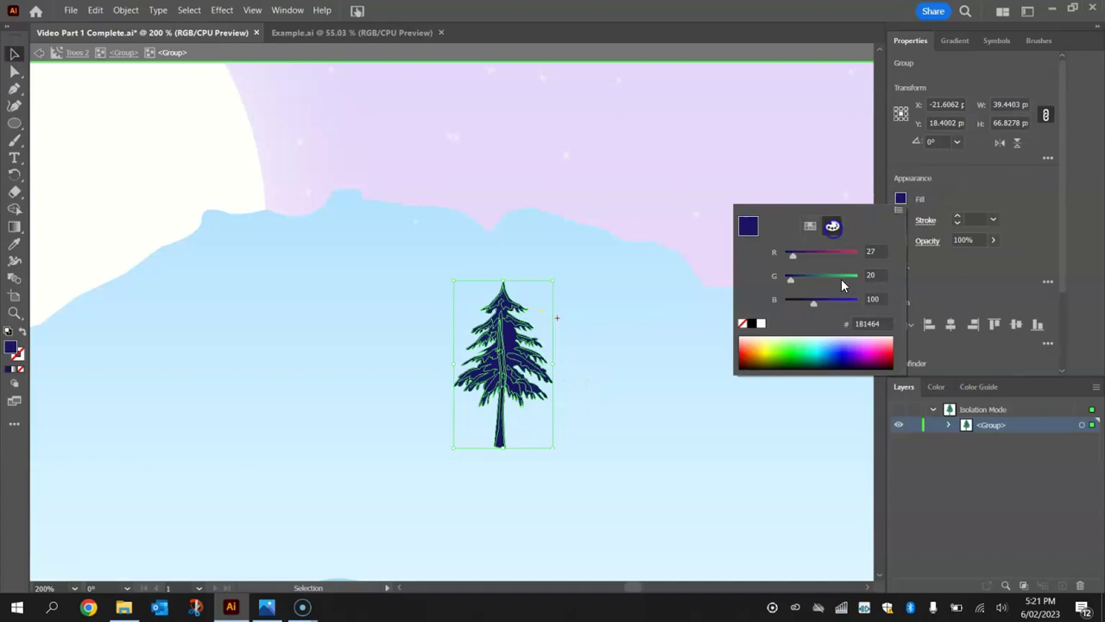
click(961, 190)
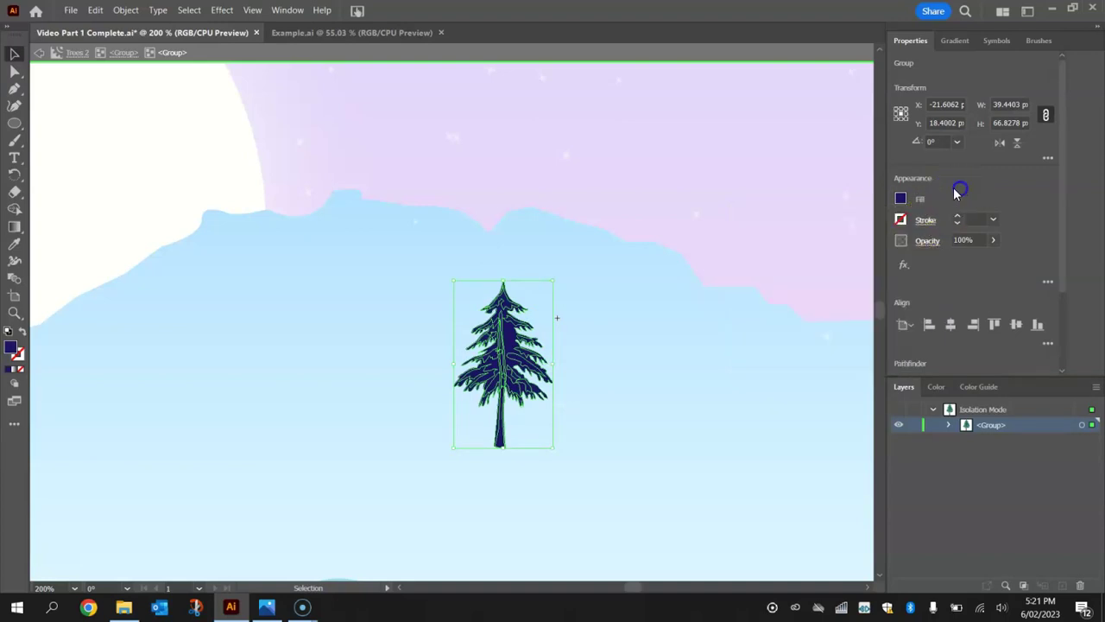
click(263, 170)
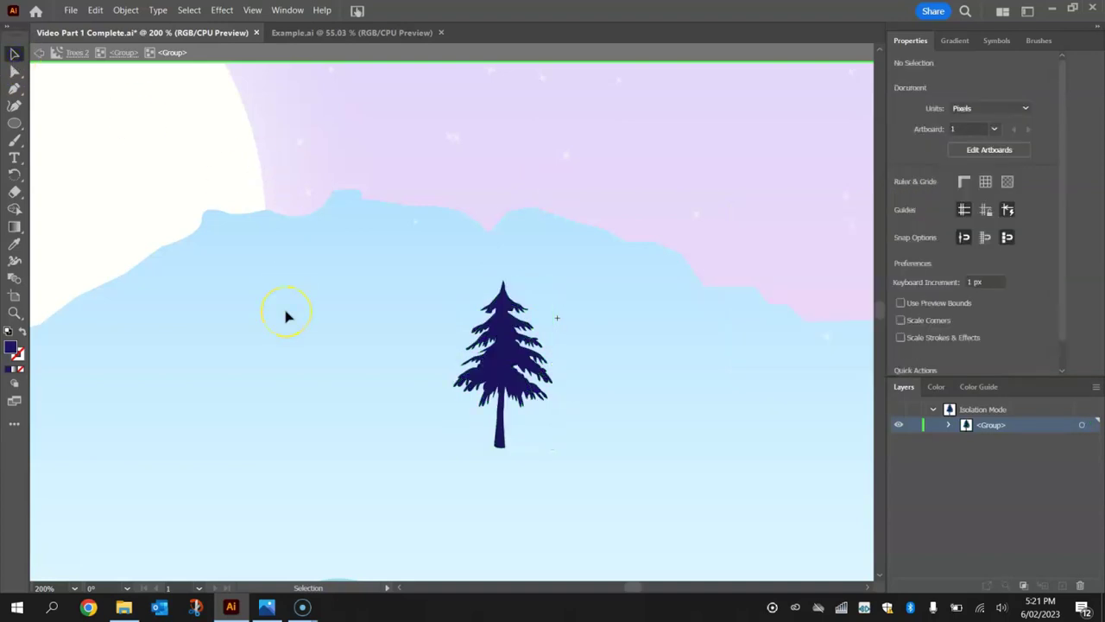
key(ctrl+0)
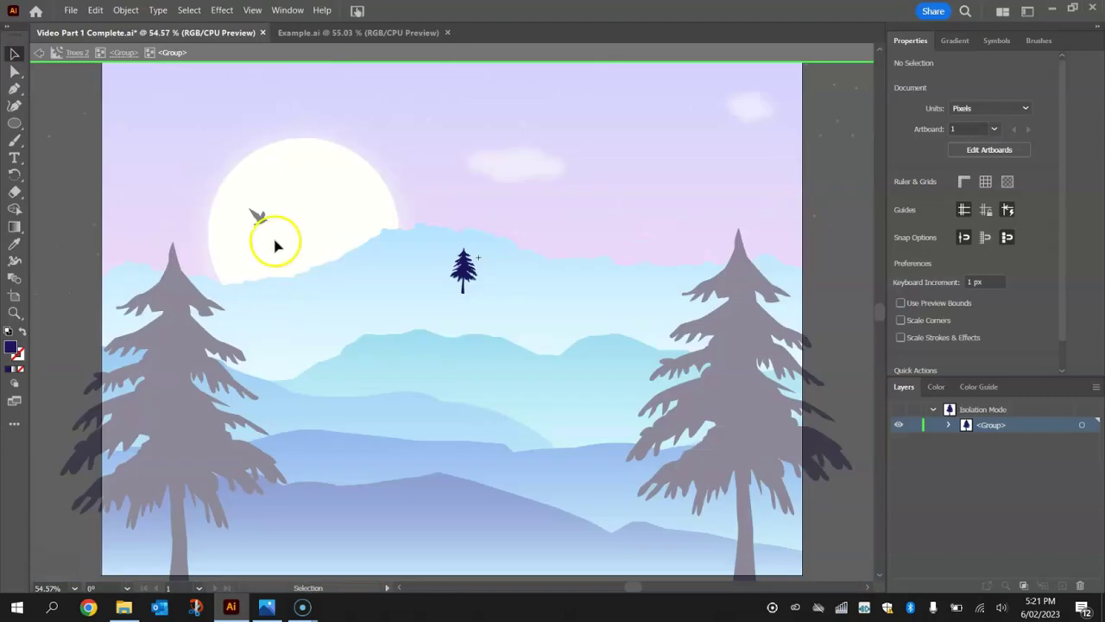
Enlarge the small navy pine and move it to the lower left near the big pine.
click(462, 260)
drag(476, 295, 553, 418)
drag(507, 335, 257, 477)
double_click(327, 421)
Move Trees 2 below Trees 1 in Layers so it sits behind the big left pine, nudging it right.
click(231, 480)
click(279, 462)
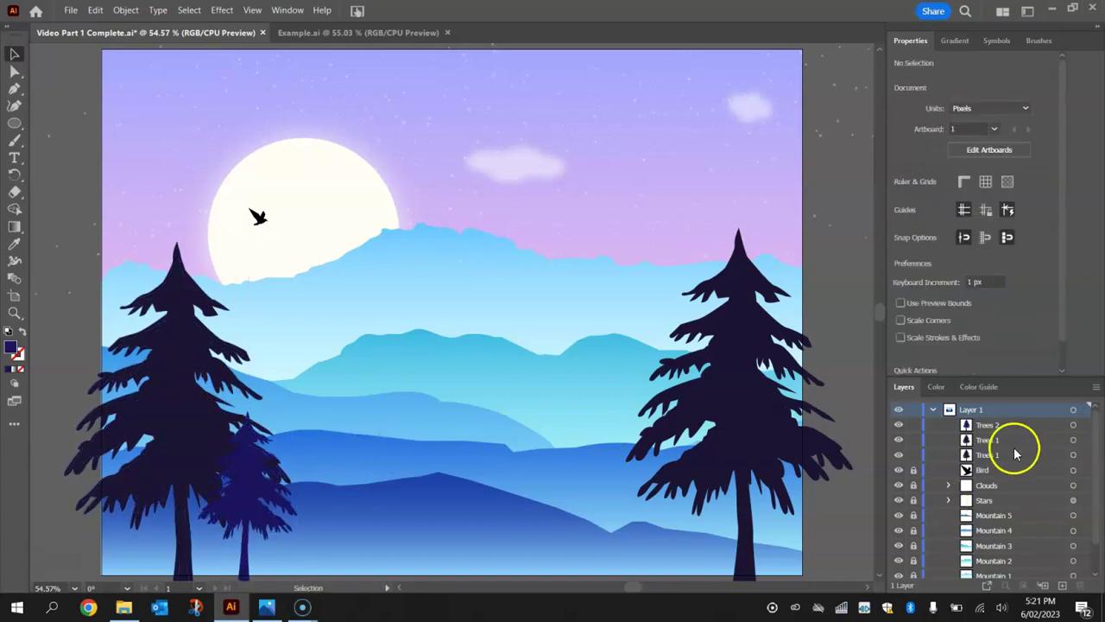
click(991, 427)
drag(993, 430, 991, 462)
drag(263, 509, 311, 501)
click(387, 486)
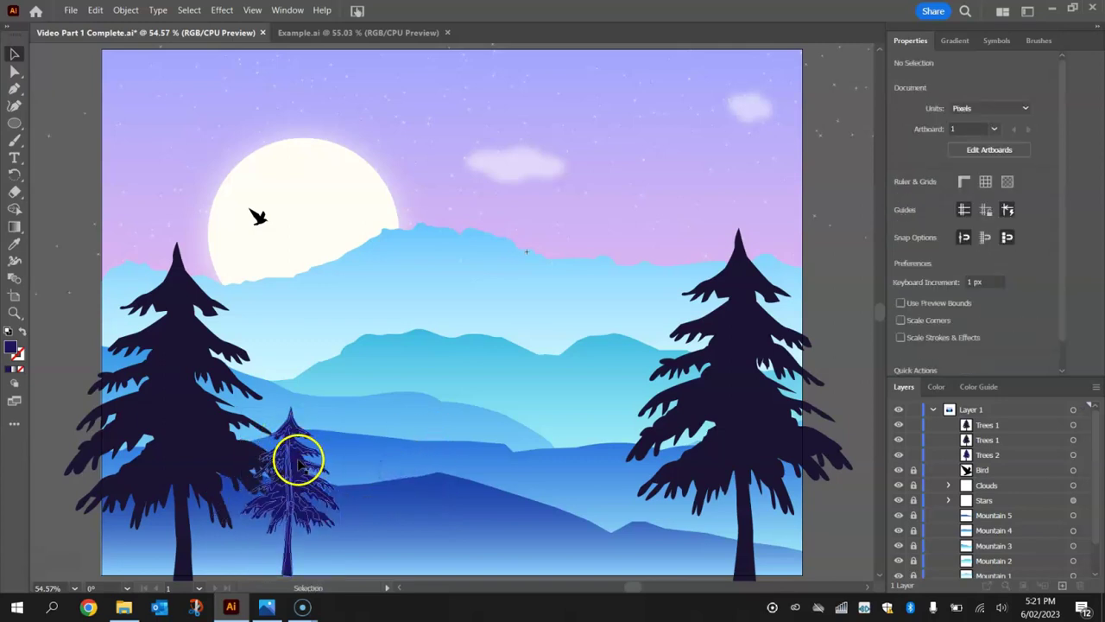
Alt-drag a copy of the small pine beside the large right pine.
drag(298, 462, 643, 464)
click(551, 430)
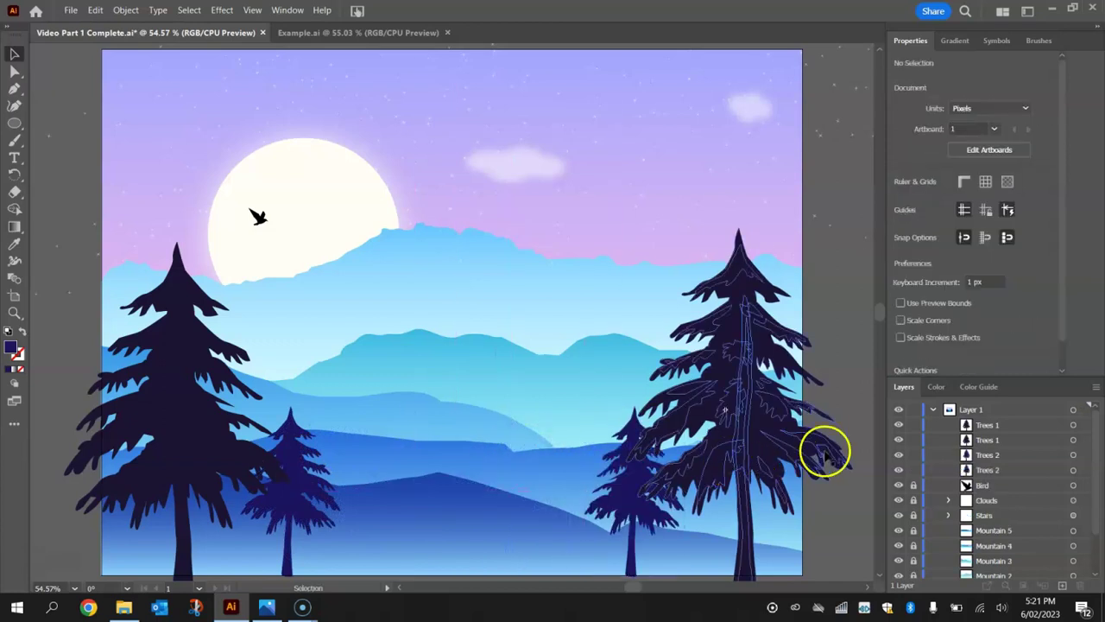
click(614, 462)
click(834, 226)
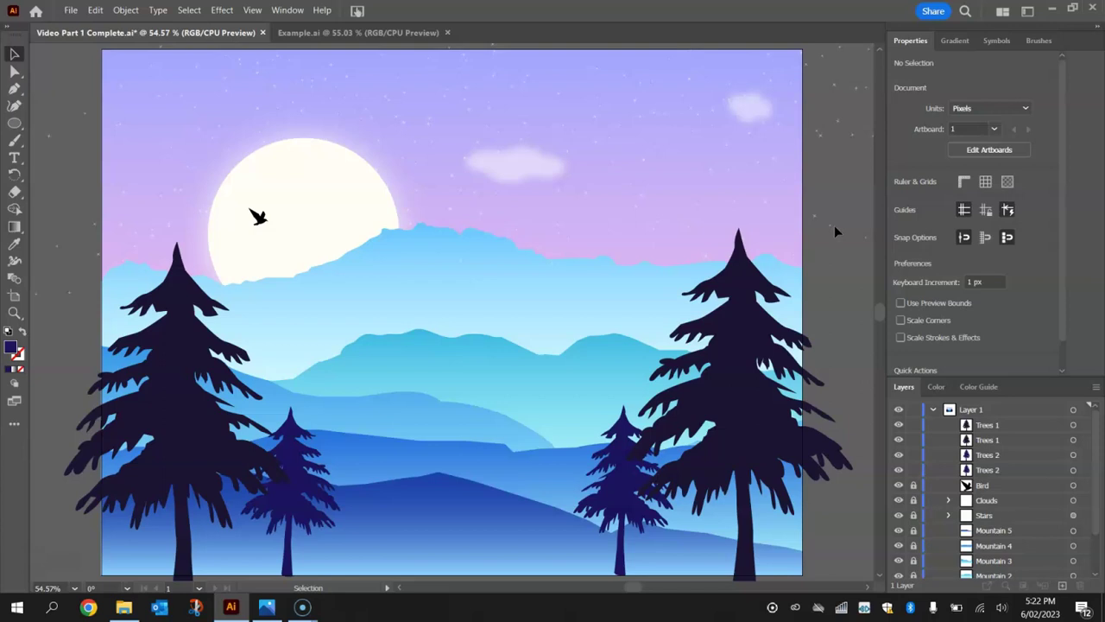
Drag Grass 4 from the Nature library onto the artboard, scale it up, and shift it up-left.
click(1006, 43)
click(900, 368)
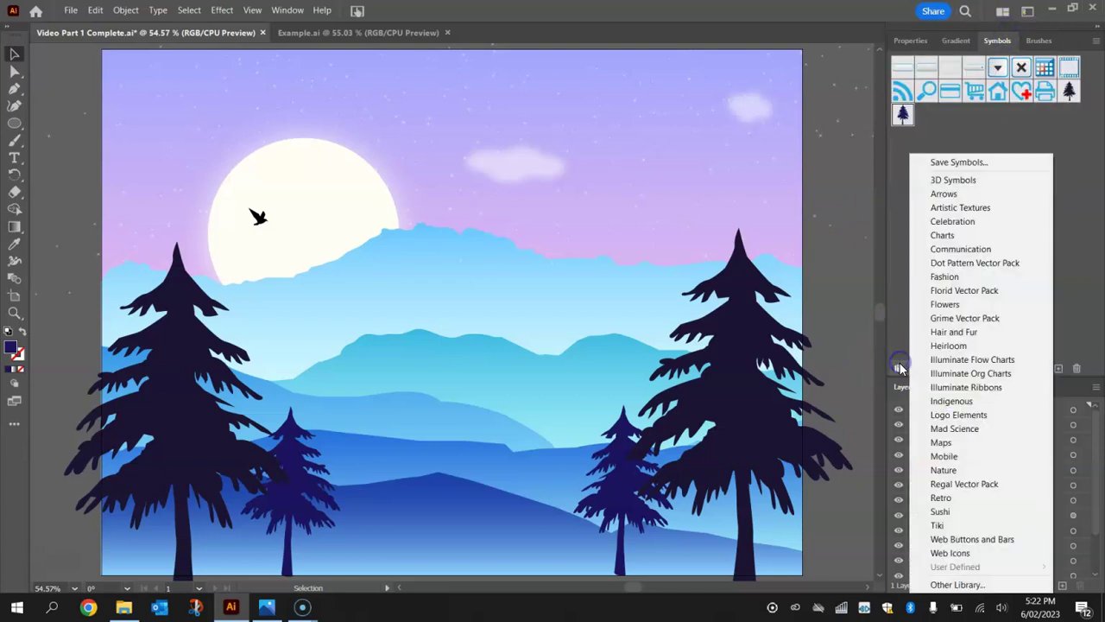
click(944, 469)
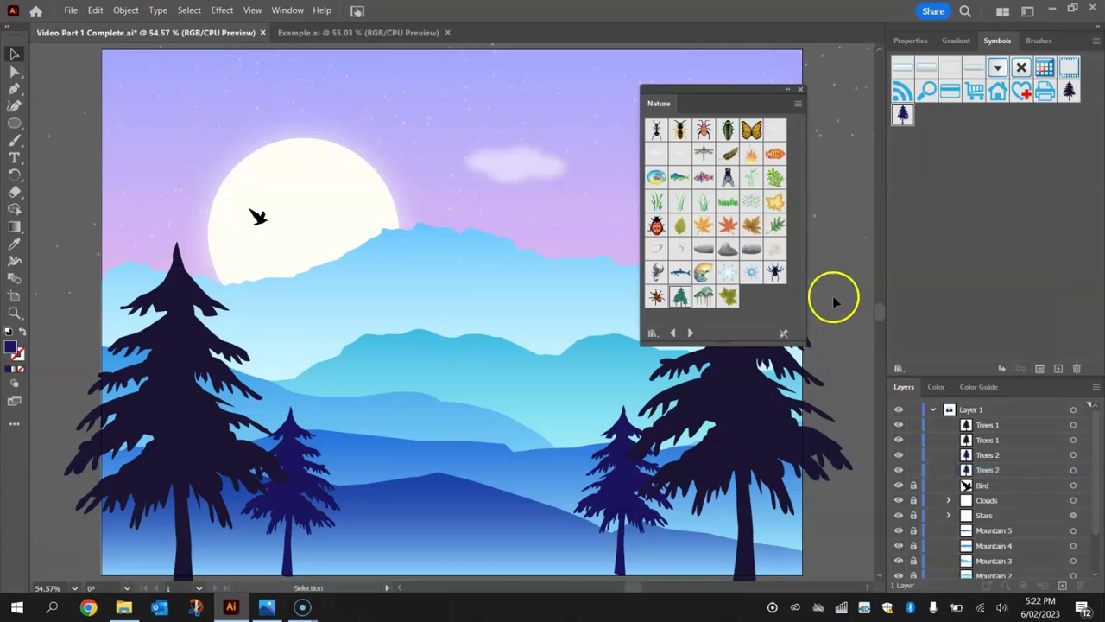
click(725, 202)
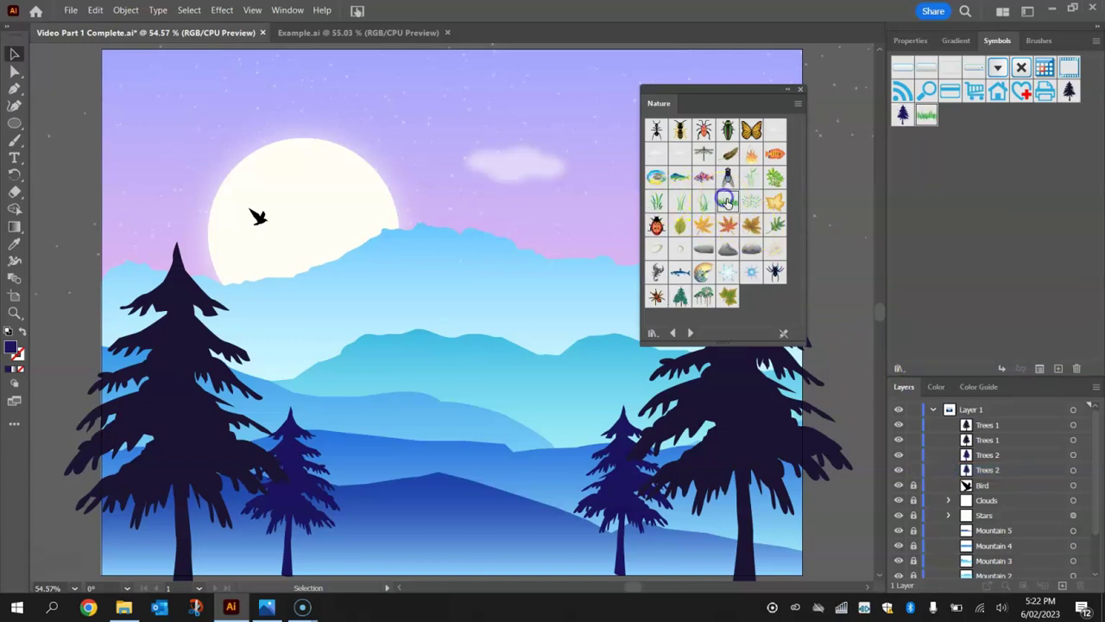
drag(601, 316, 462, 317)
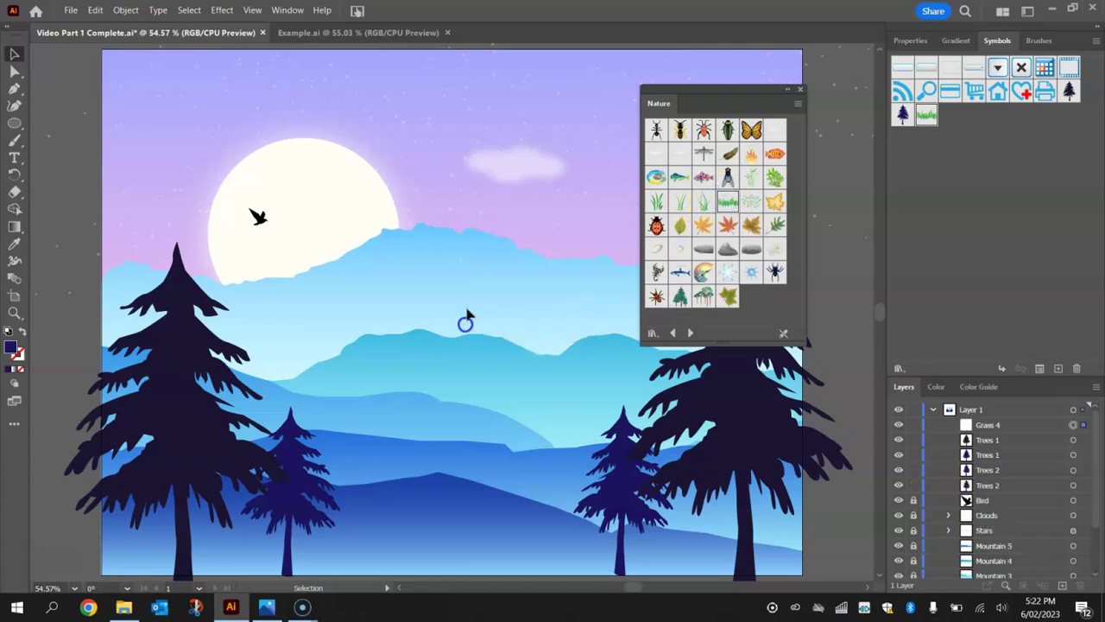
click(800, 90)
drag(477, 313, 740, 168)
drag(656, 239, 566, 174)
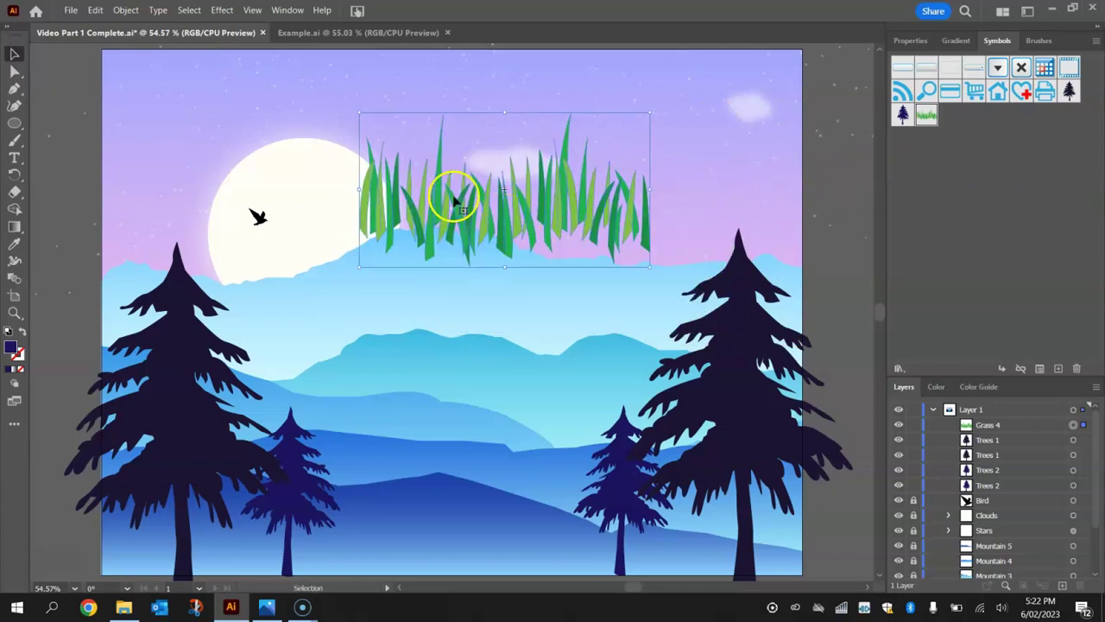
Enter Grass 4 symbol editing, zoom in, and select several grass blades.
double_click(516, 209)
click(518, 195)
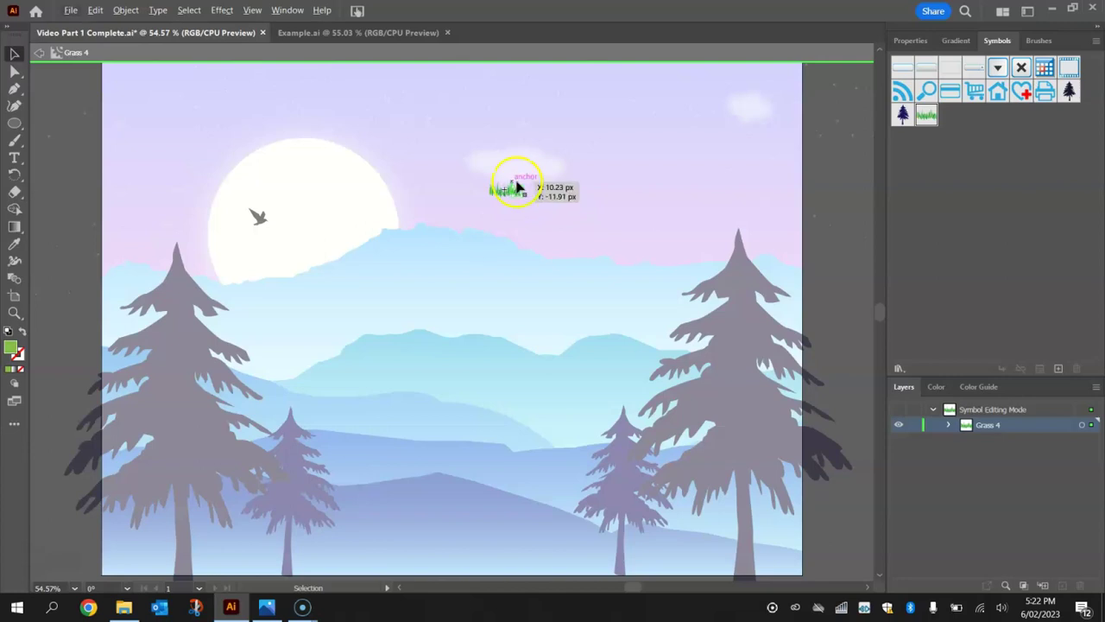
scroll(519, 192, up, 10)
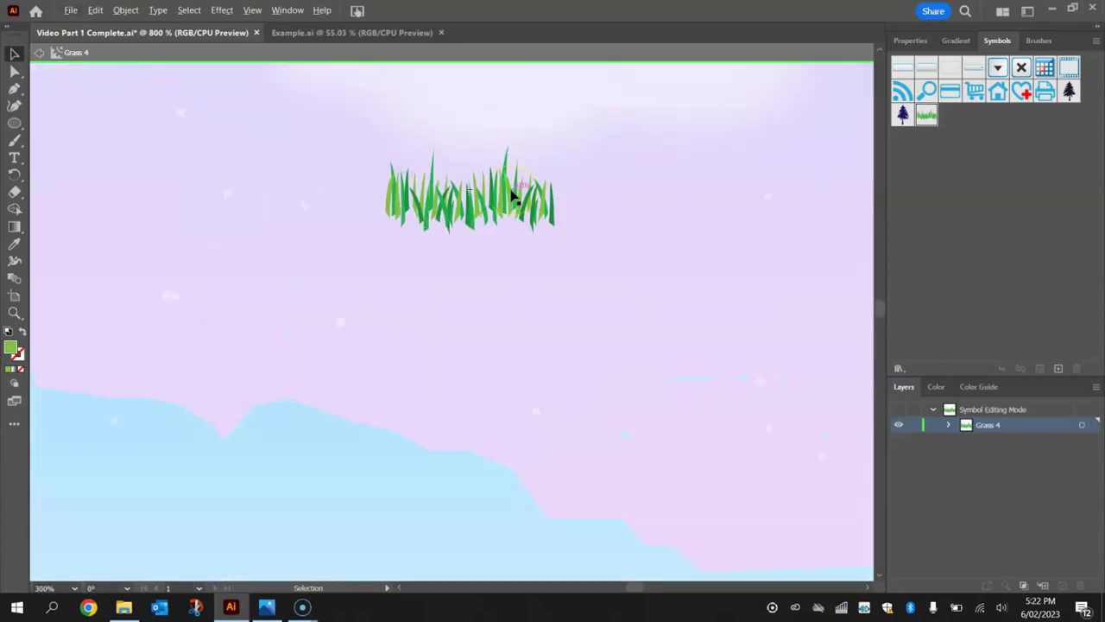
scroll(514, 197, down, 2)
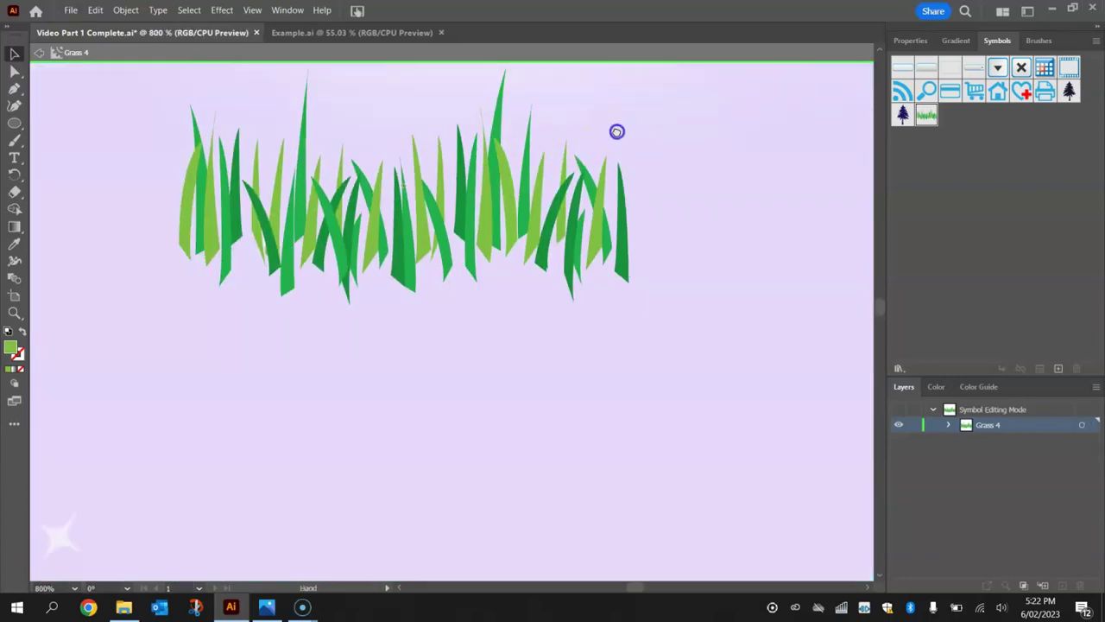
drag(616, 140, 627, 187)
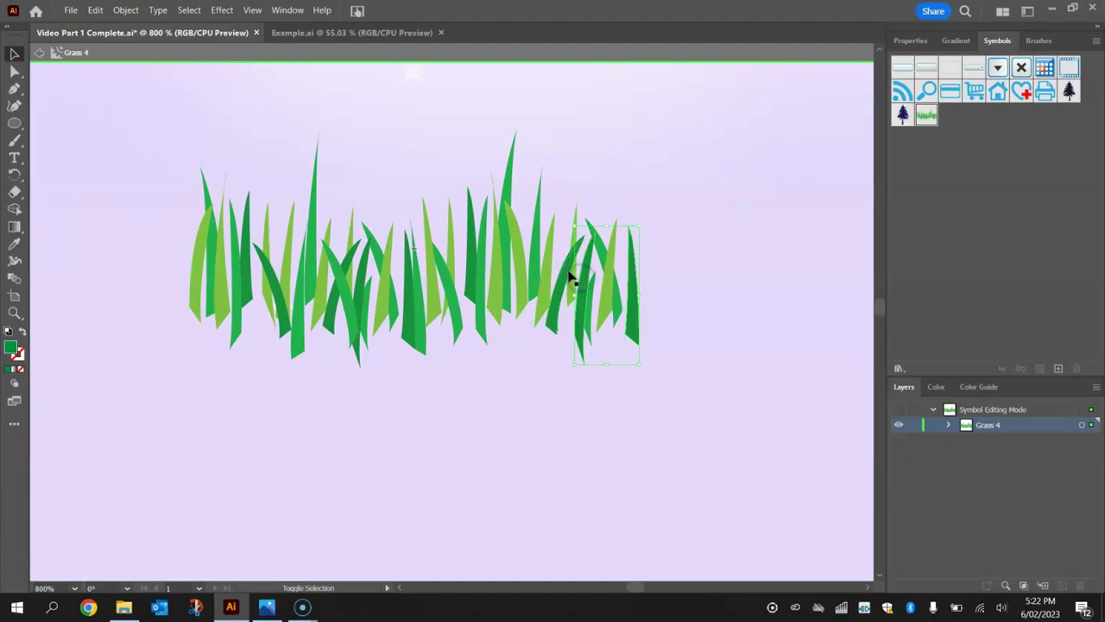
shift+click(474, 221)
shift+click(409, 288)
shift+click(354, 256)
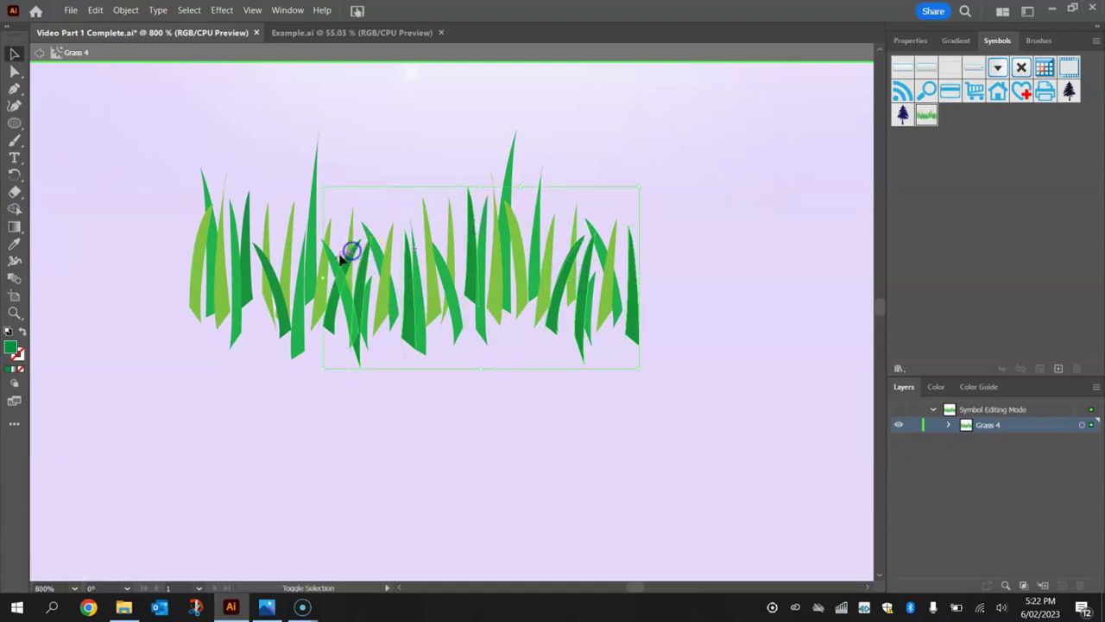
shift+click(279, 282)
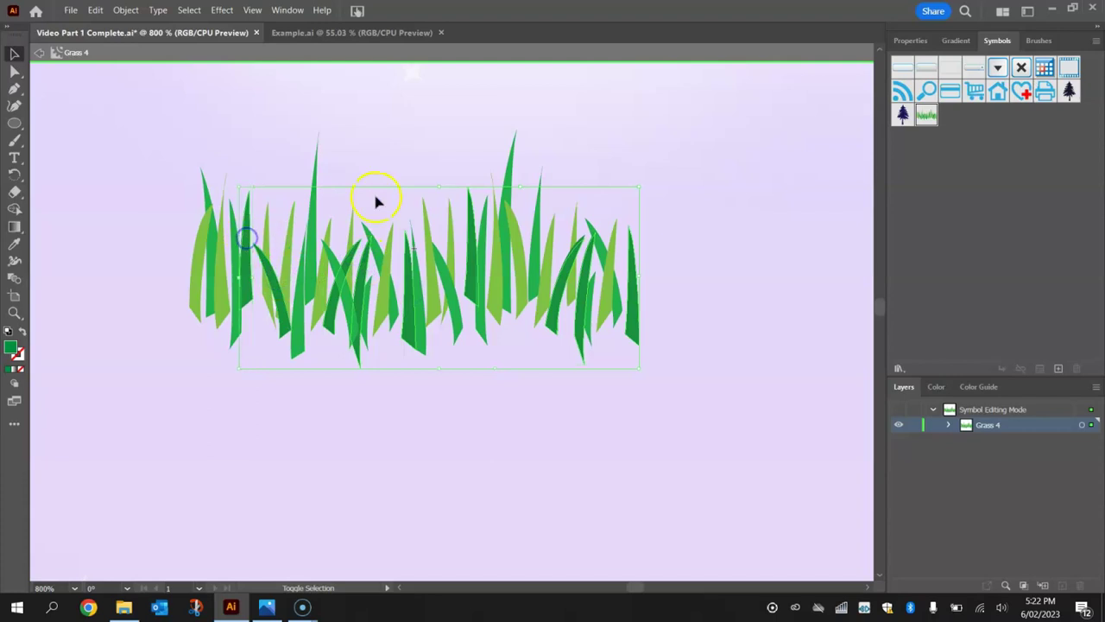
Fill the selected grass blades with a navy swatch and deselect.
click(906, 41)
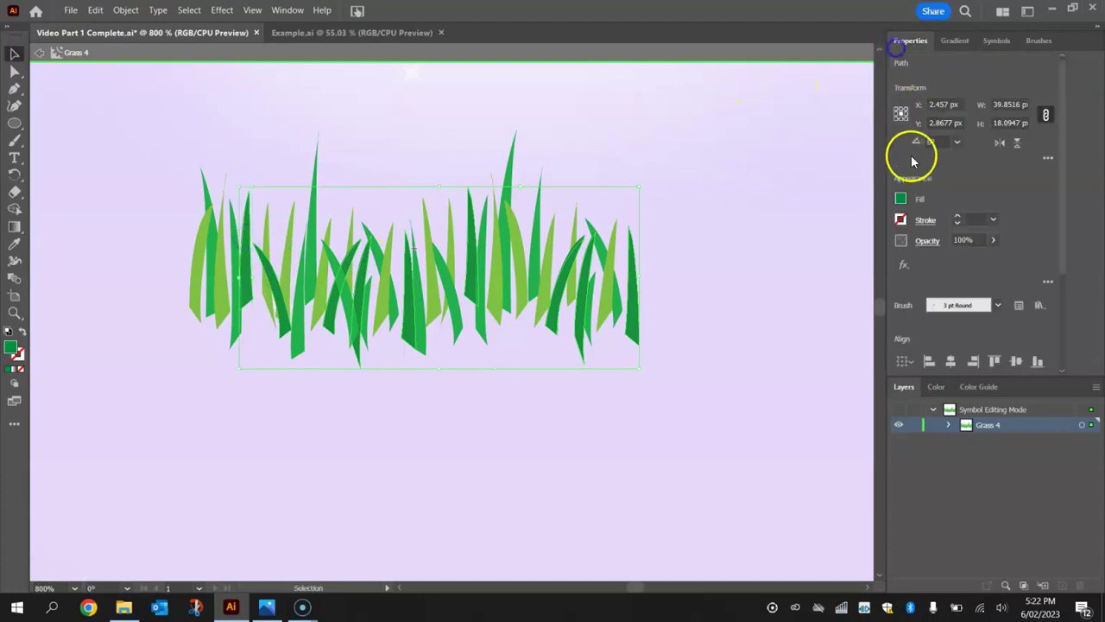
click(899, 199)
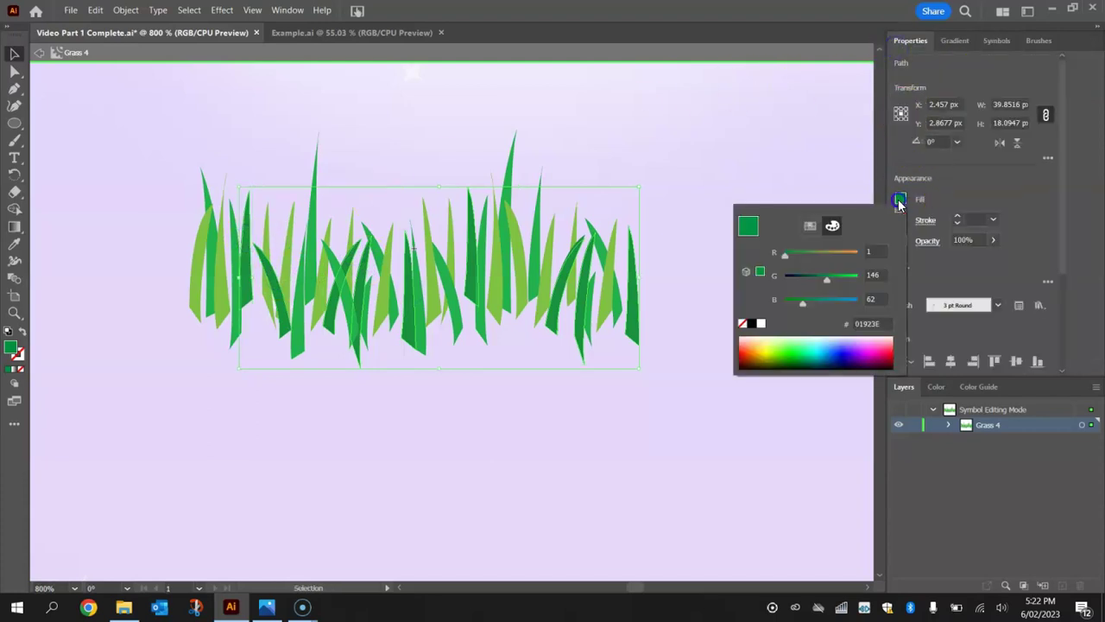
click(809, 224)
click(854, 260)
click(969, 175)
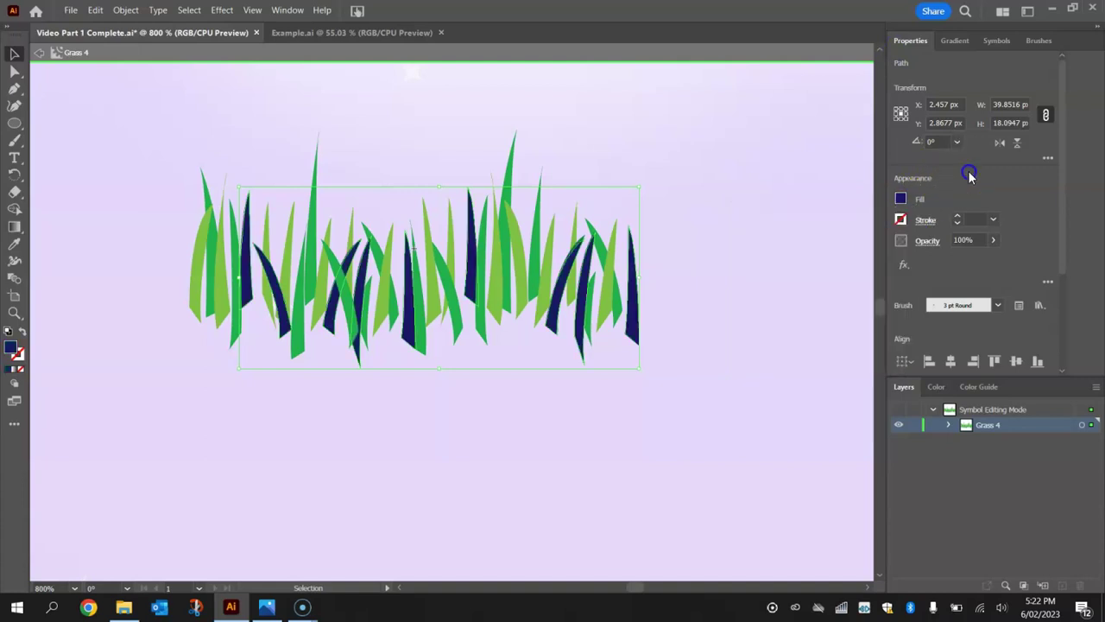
click(215, 143)
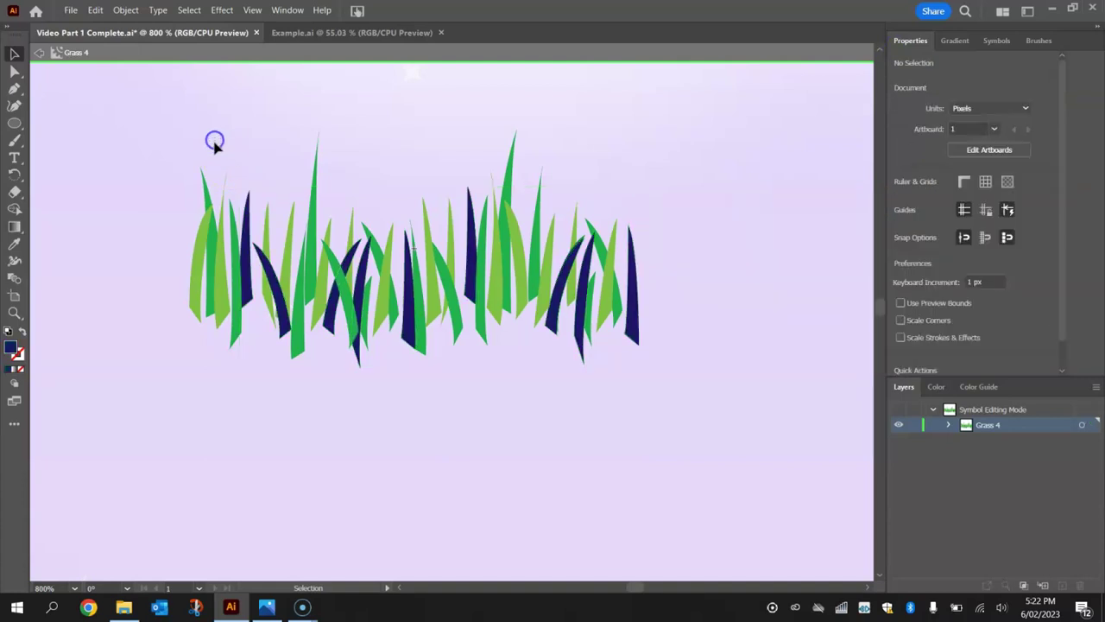
Select seven grass blades in the Grass 4 symbol and fill them dark blue.
click(208, 187)
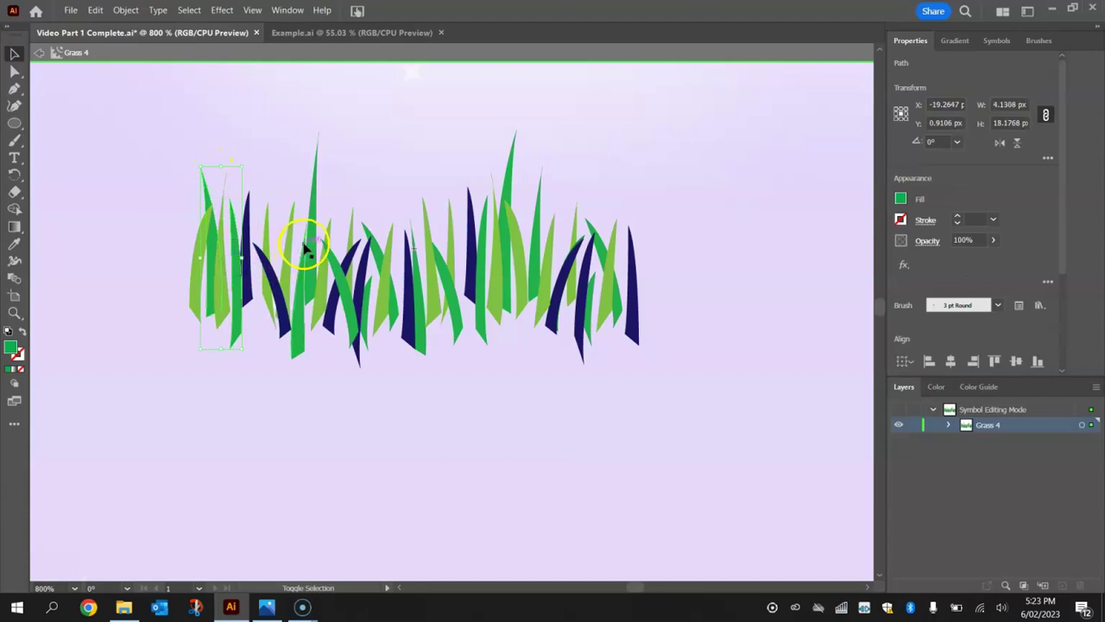
shift+click(300, 276)
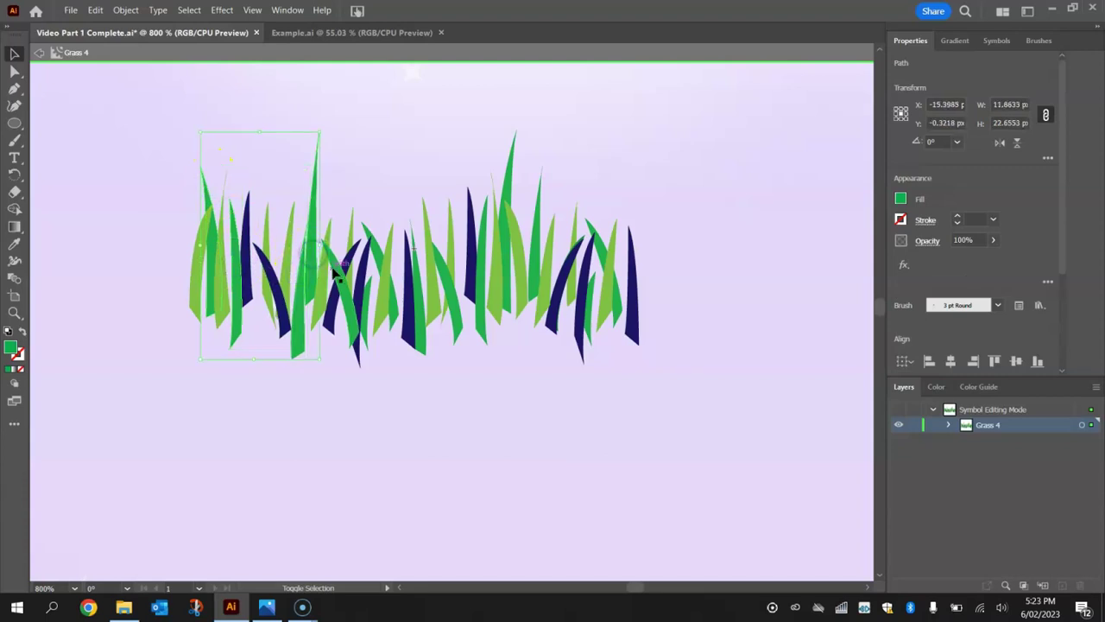
shift+click(336, 269)
shift+click(378, 253)
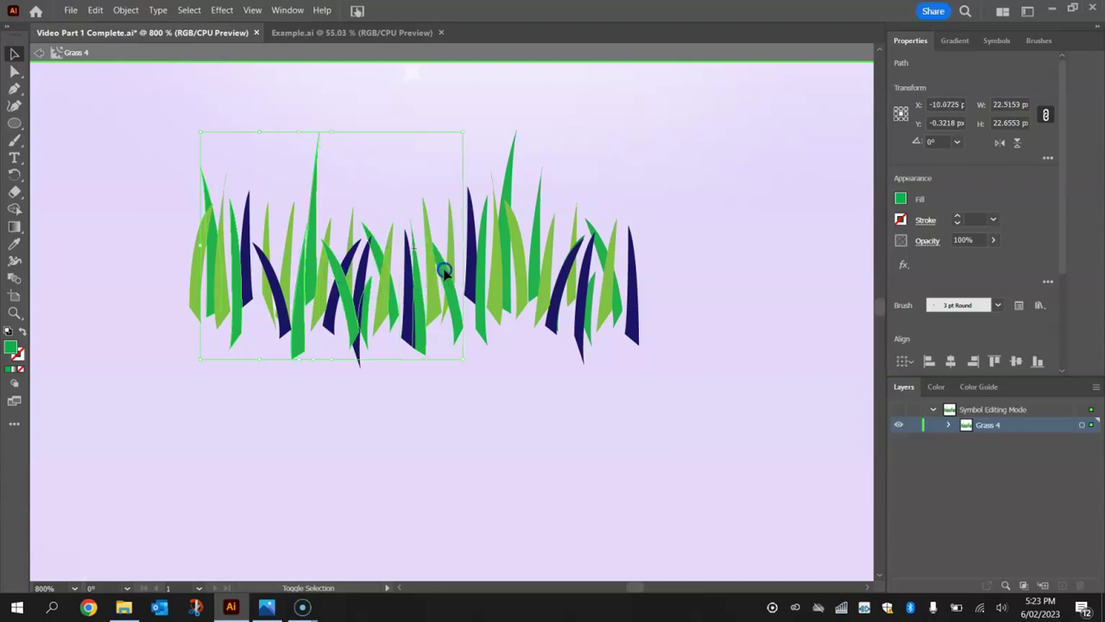
shift+click(479, 231)
shift+click(508, 192)
shift+click(590, 226)
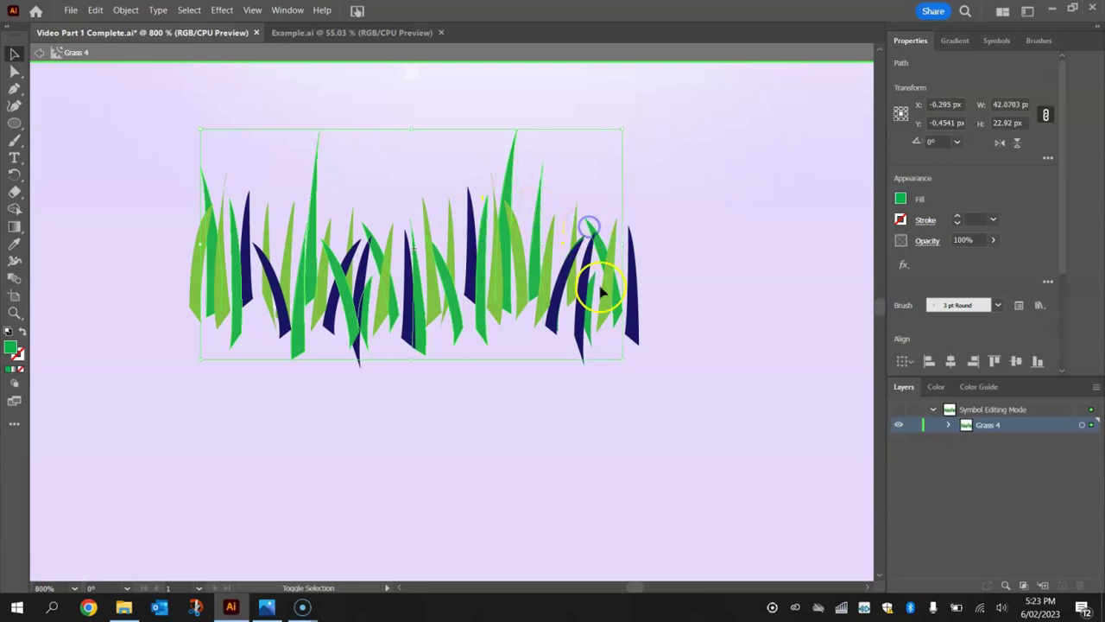
click(901, 200)
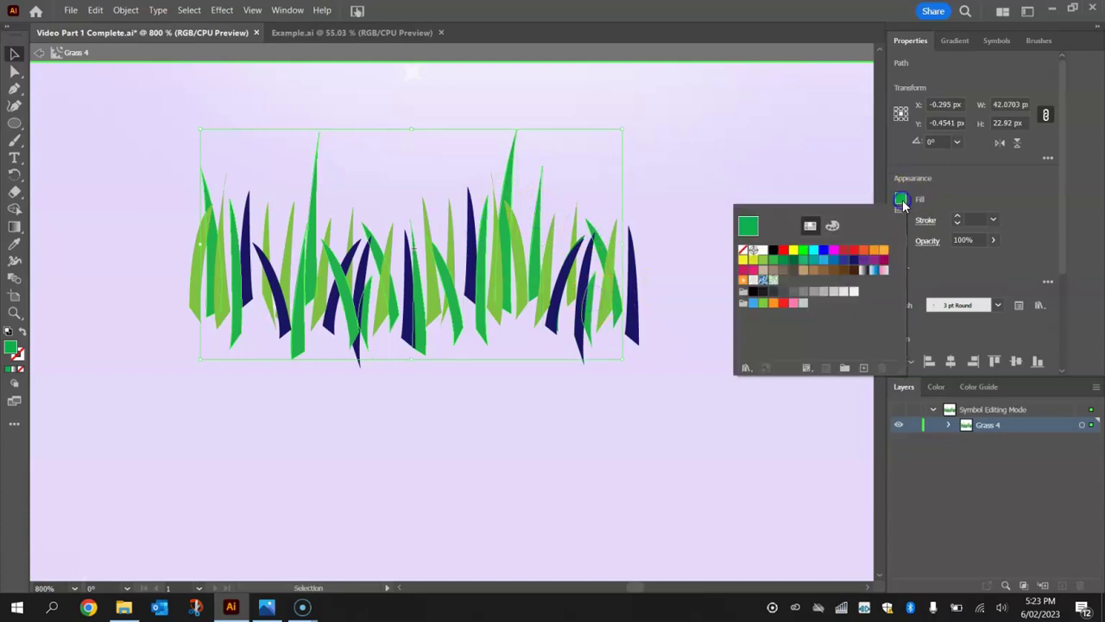
click(843, 260)
Marquee-select the remaining green blades, fill them bright blue, then deselect.
click(715, 197)
click(679, 176)
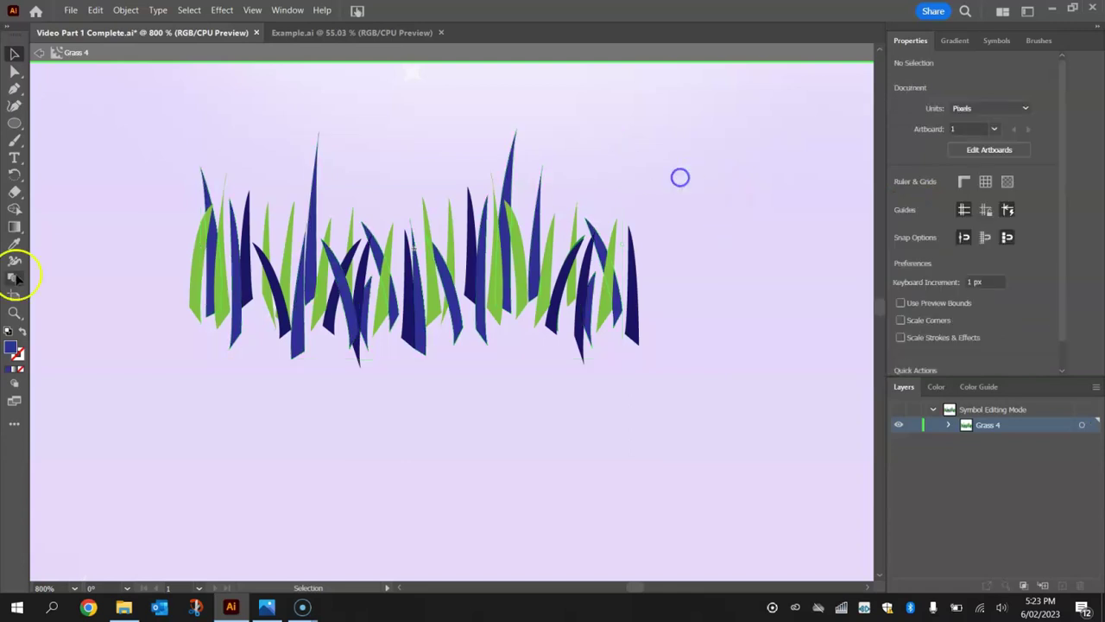
click(198, 271)
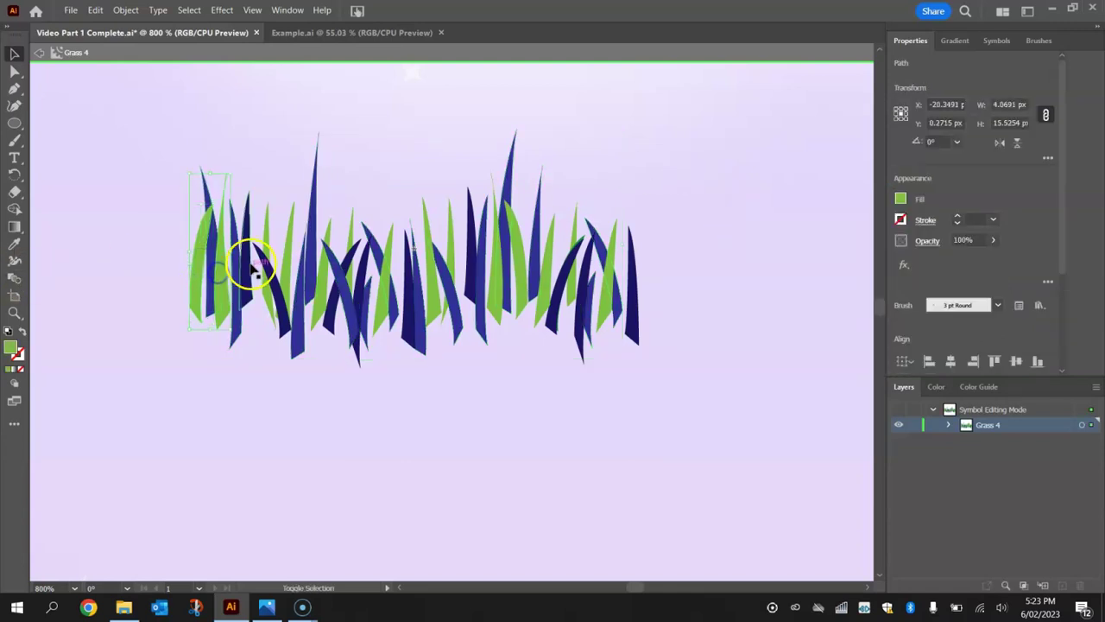
drag(292, 226, 292, 224)
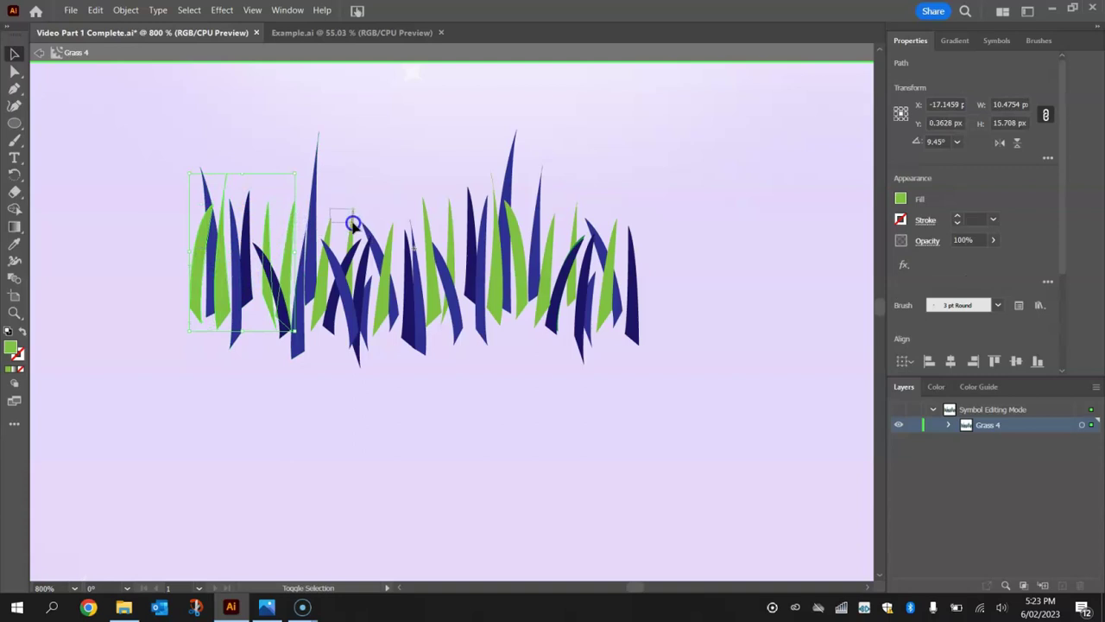
drag(352, 224, 615, 263)
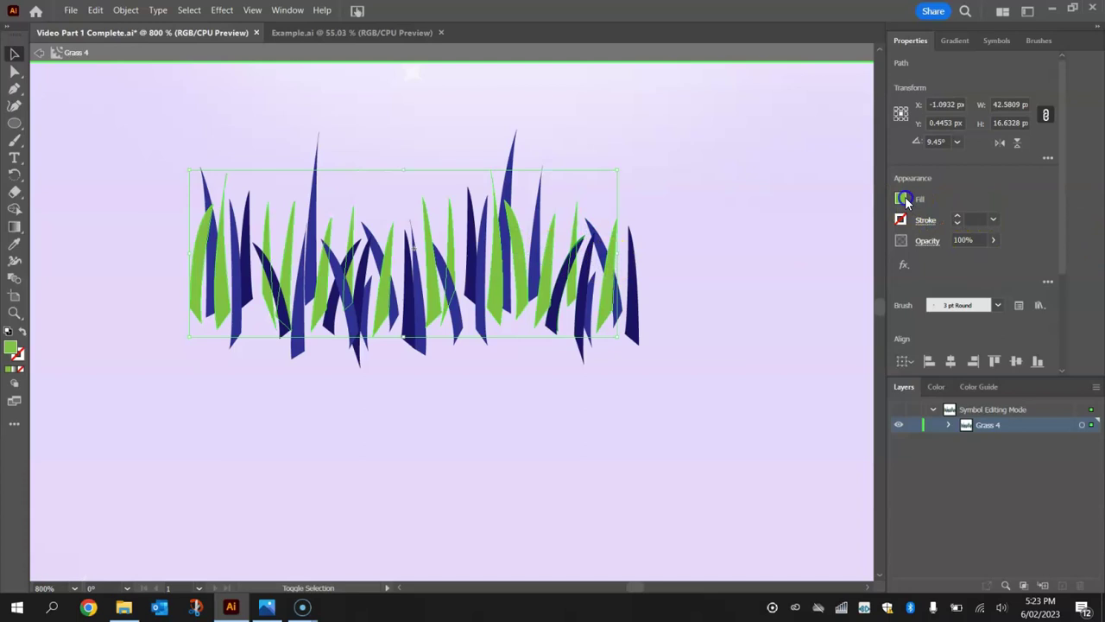
click(902, 199)
click(828, 257)
click(704, 155)
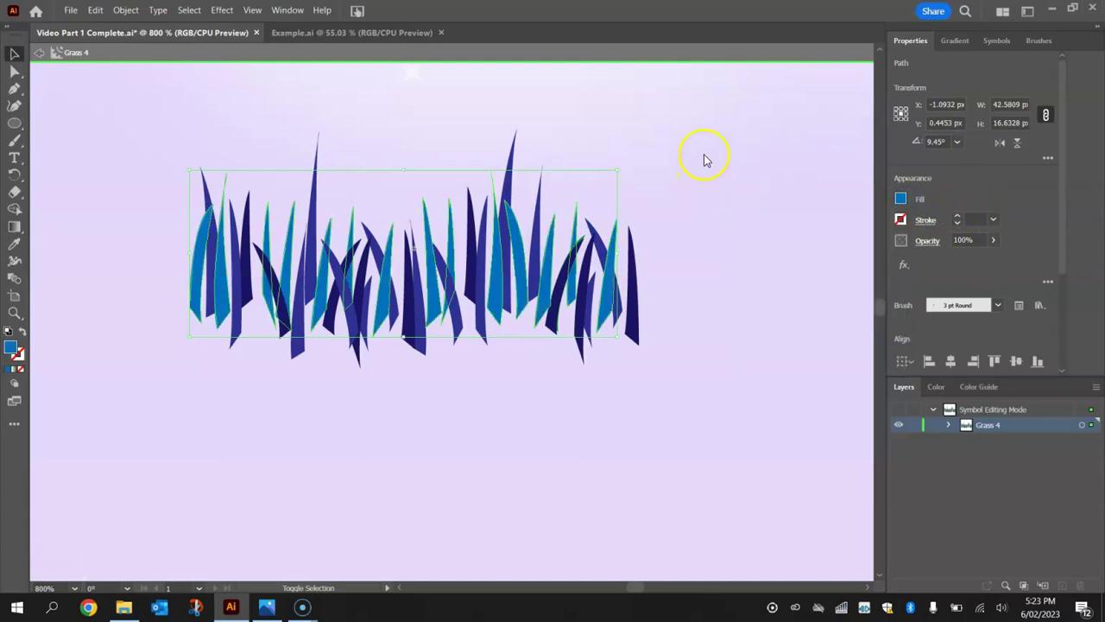
click(784, 203)
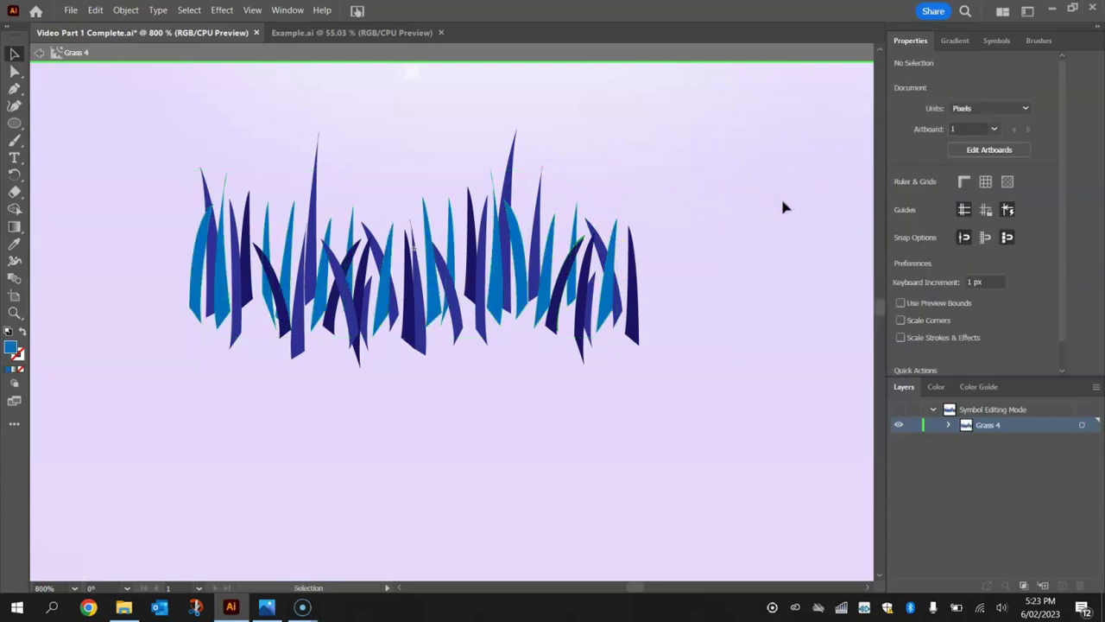
Exit the Grass 4 symbol, fit the artboard, and move the grass bottom-left, shrunk to a third.
double_click(784, 207)
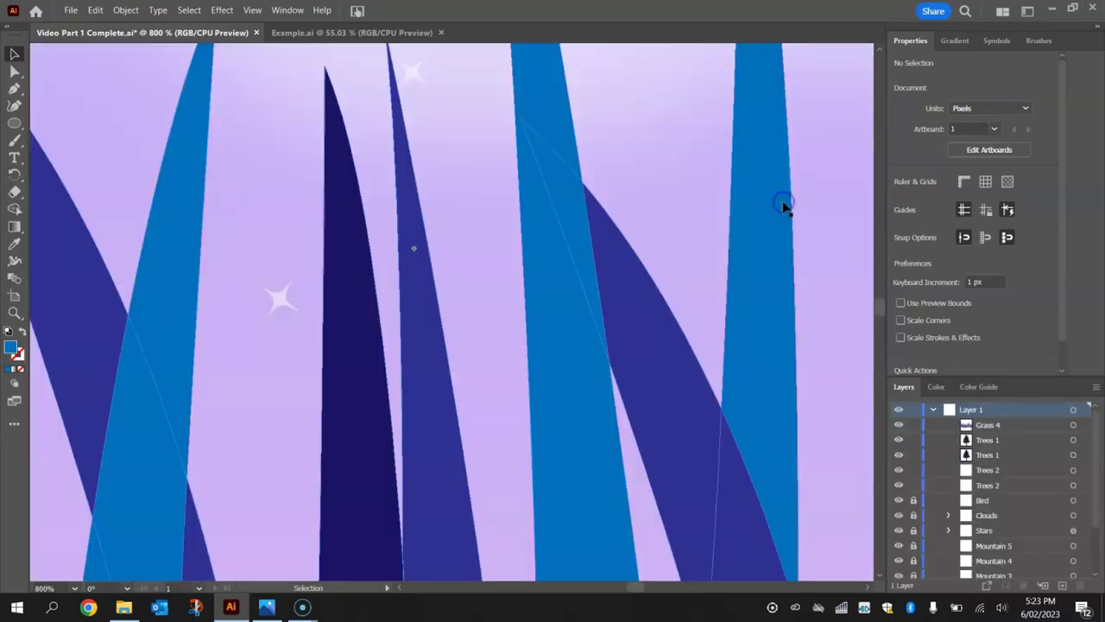
key(ctrl+0)
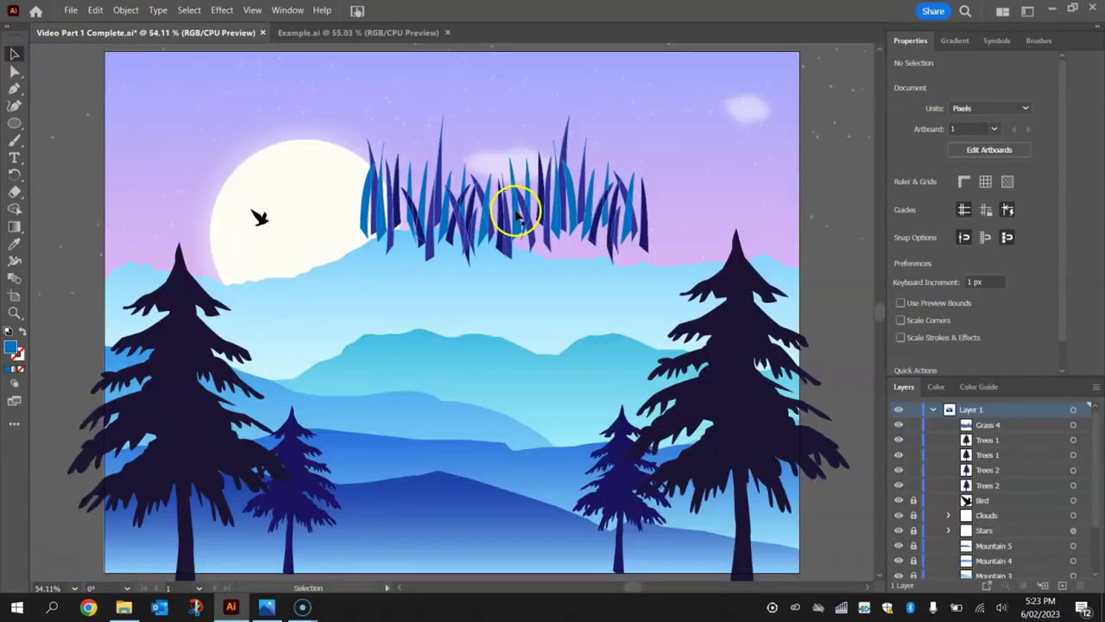
drag(511, 205, 250, 543)
drag(385, 446, 195, 545)
drag(140, 568, 195, 532)
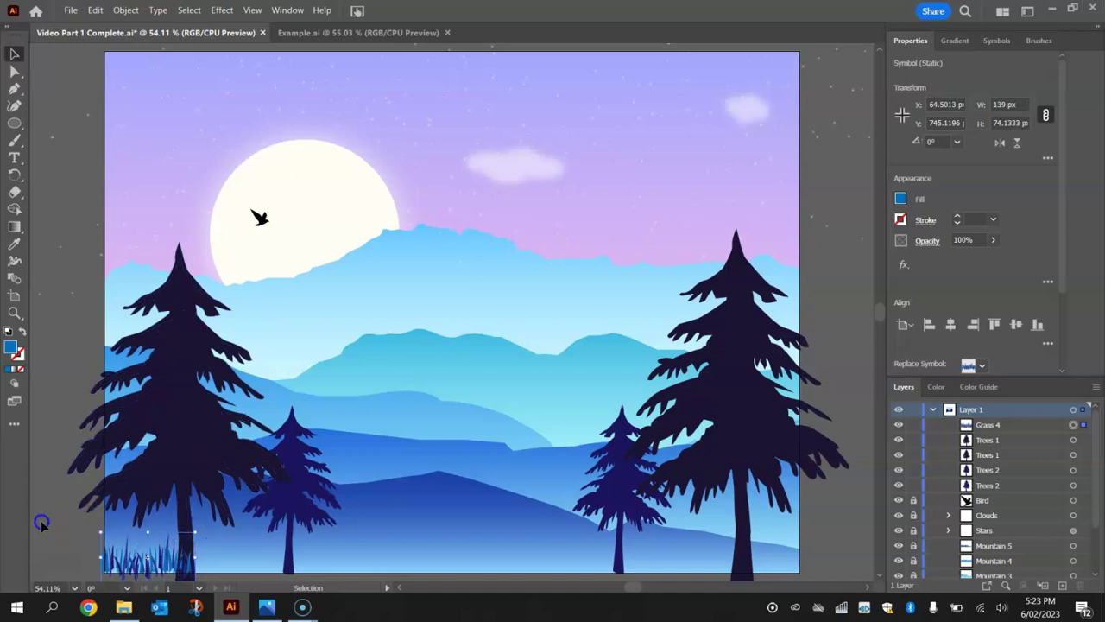
Resize the grass clump to about 116 px wide at the left pine's base.
click(41, 522)
scroll(54, 493, down, 2)
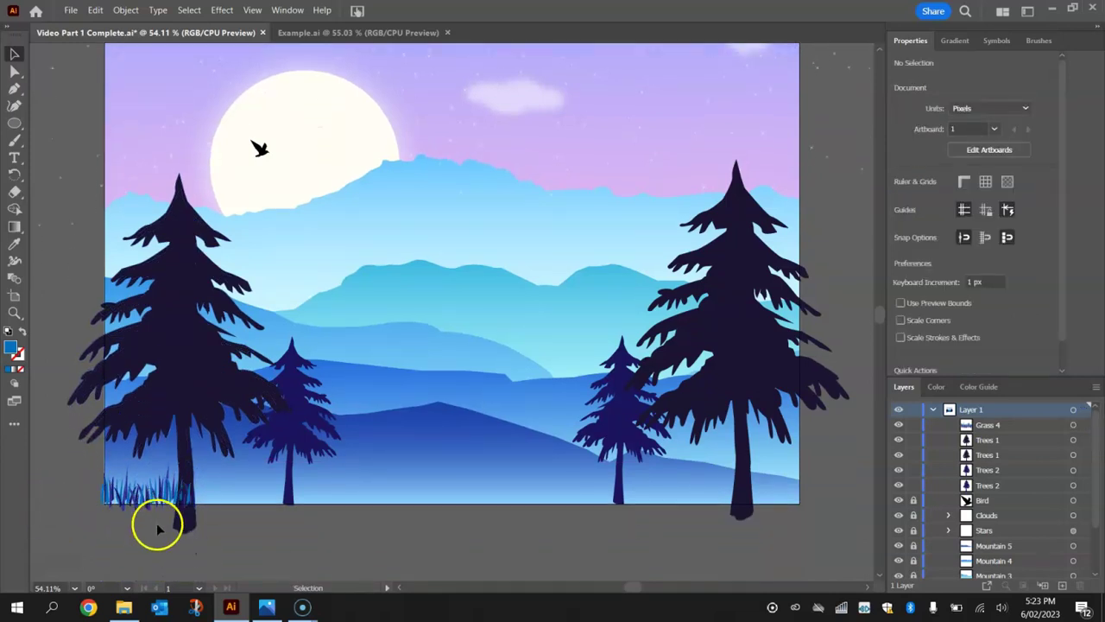
click(159, 501)
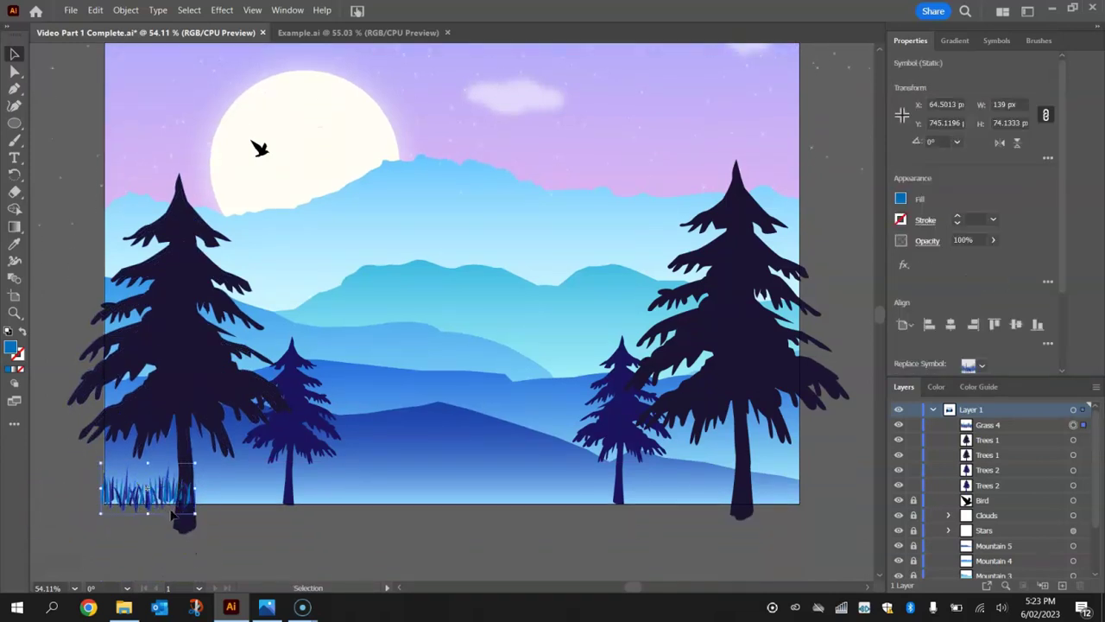
drag(180, 513, 161, 502)
click(91, 535)
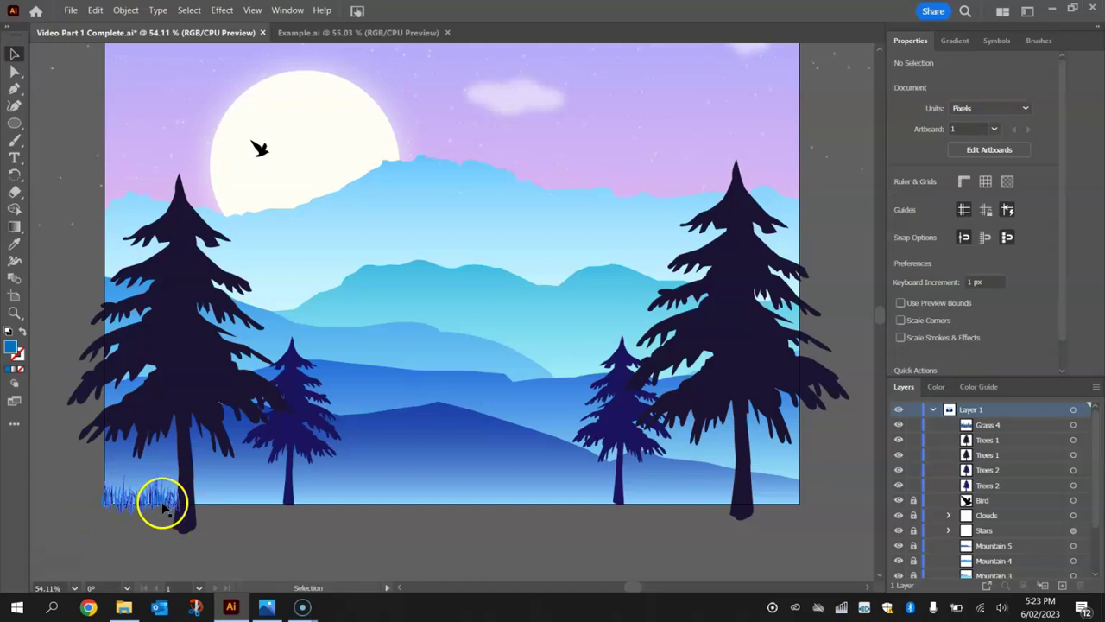
Alt-drag copies of the grass clump rightward along the bottom edge.
click(162, 508)
scroll(147, 501, up, 2)
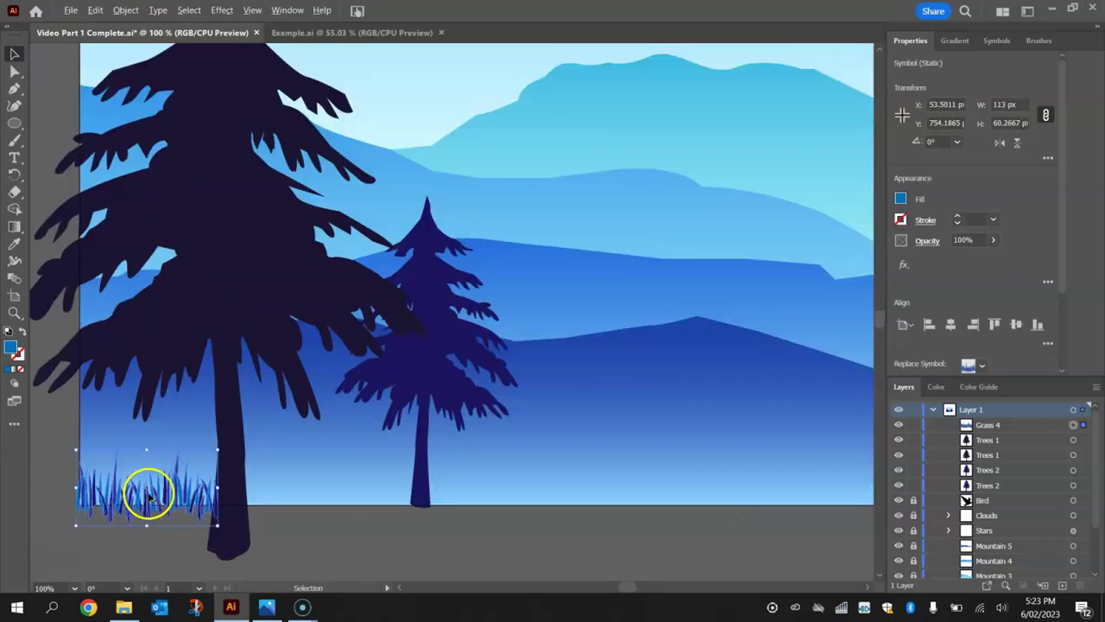
drag(158, 499, 434, 492)
shift+click(180, 493)
shift+click(346, 499)
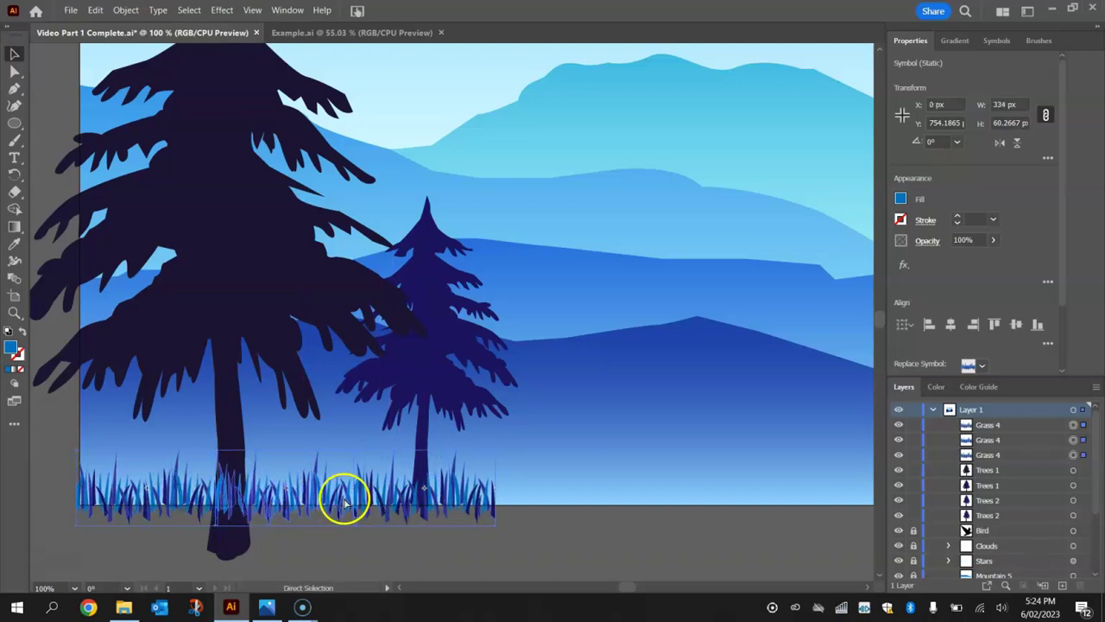
drag(344, 499, 863, 497)
Copy the grass group further right under the big tree and shift a single piece left.
scroll(555, 518, down, 1)
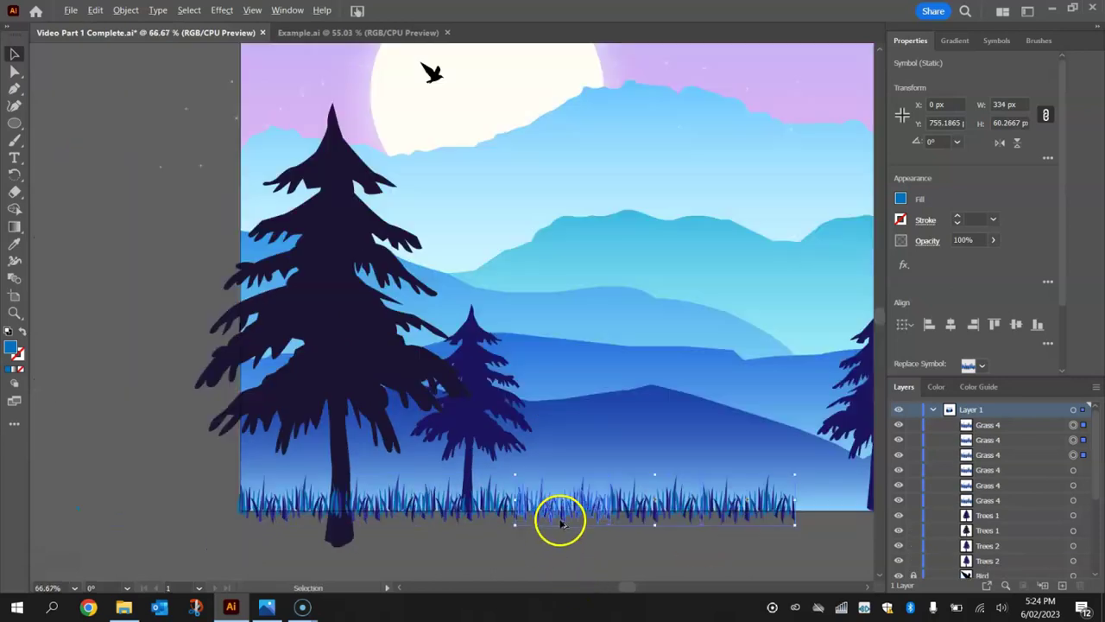
scroll(617, 567, right, 1)
drag(641, 592, 641, 589)
drag(276, 497, 552, 503)
click(735, 494)
drag(617, 518, 634, 503)
click(745, 489)
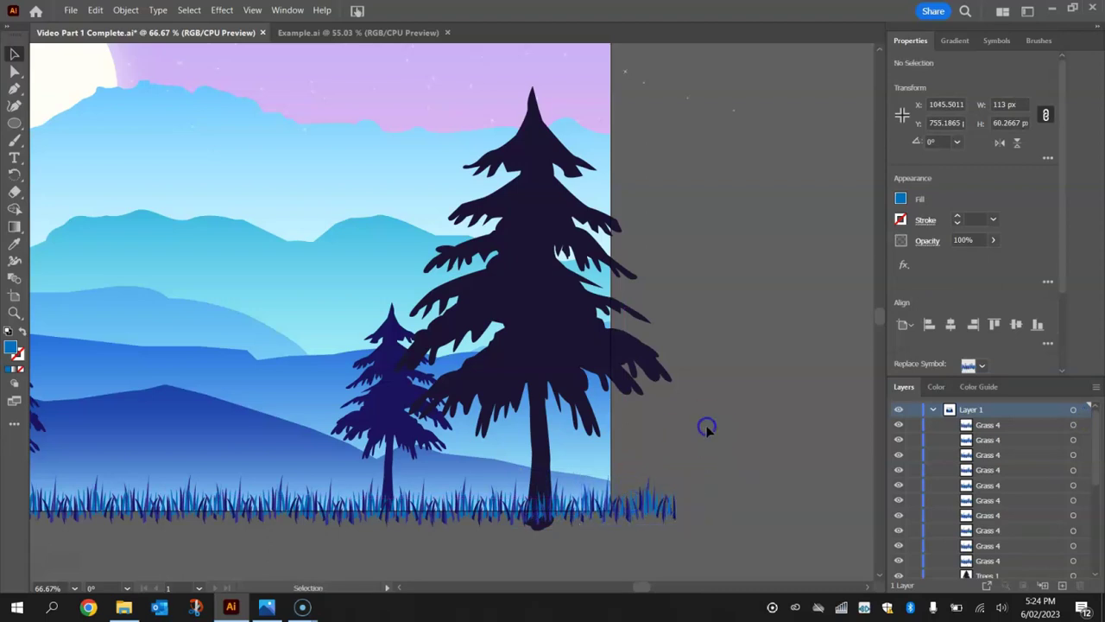
click(706, 426)
Lock the four tree layers in the Layers panel.
scroll(353, 437, down, 1)
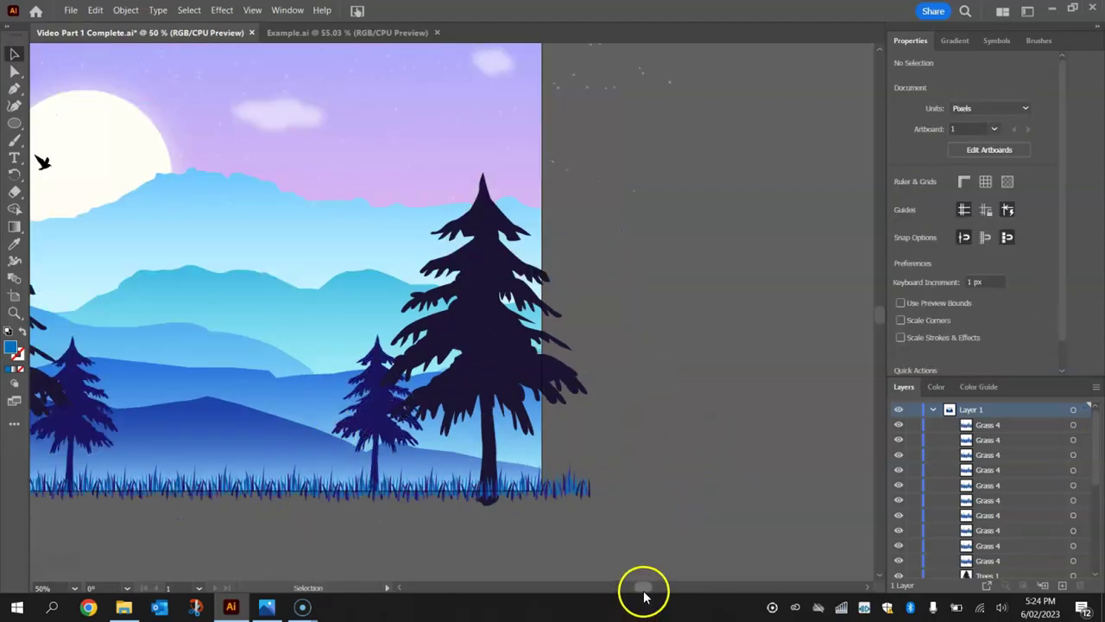
drag(643, 591, 635, 586)
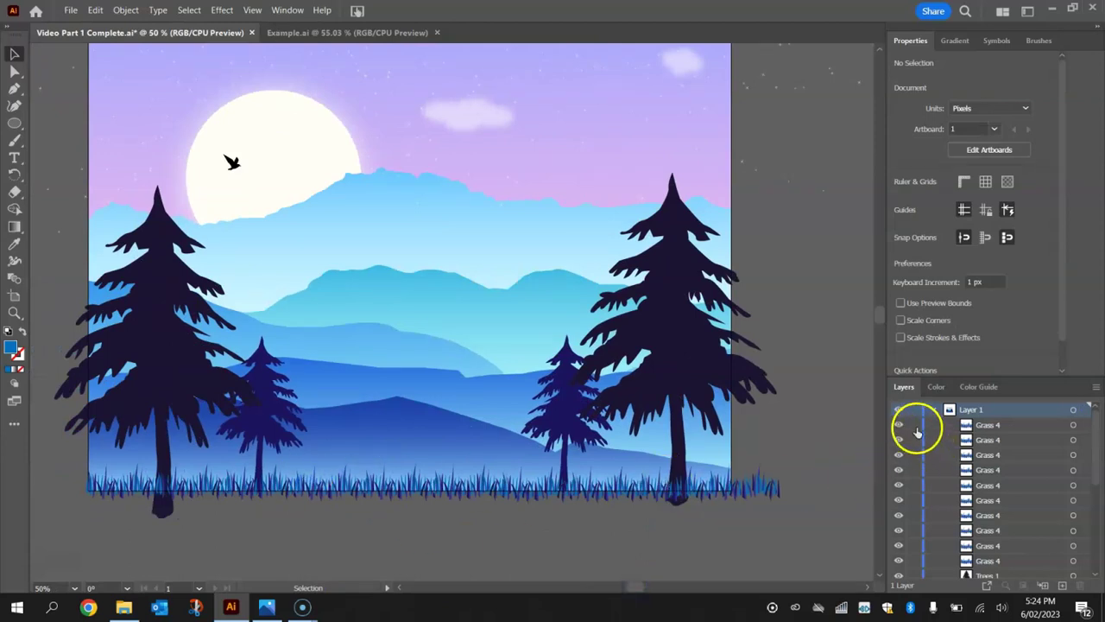
scroll(917, 437, down, 3)
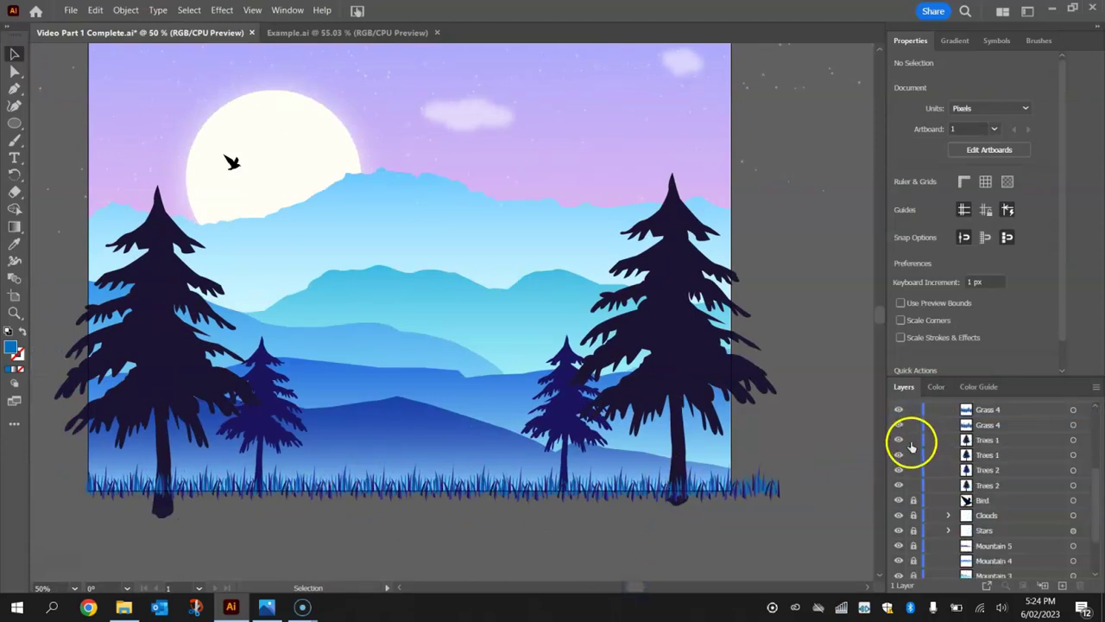
drag(912, 443, 909, 484)
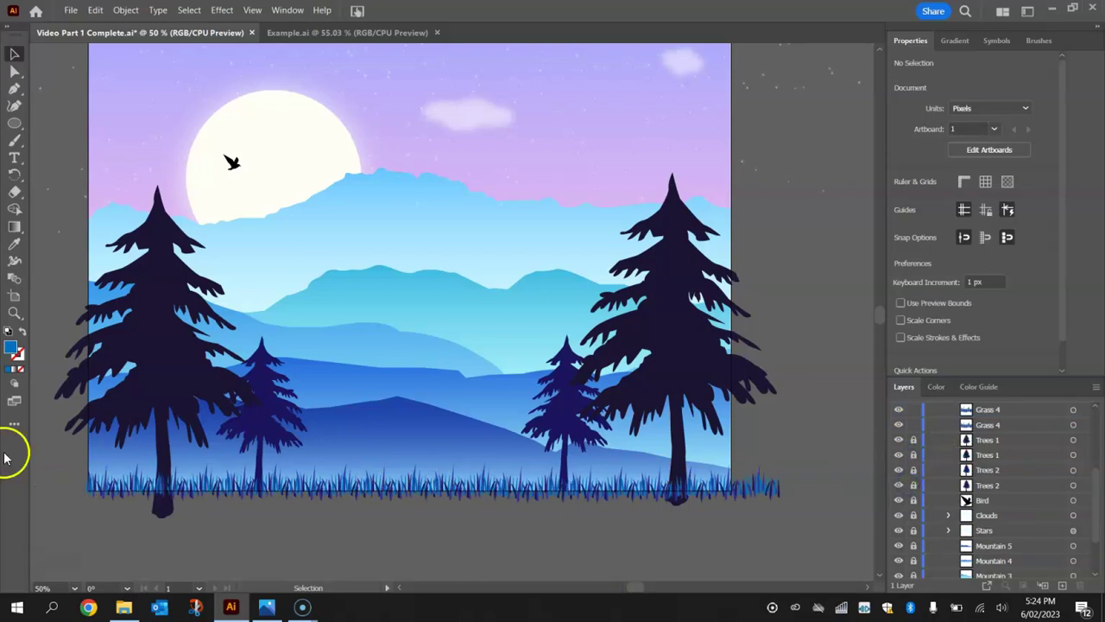
Copy the whole grass row, paste it, and drop the copy onto the bottom strip.
drag(35, 446, 861, 536)
drag(776, 536, 767, 541)
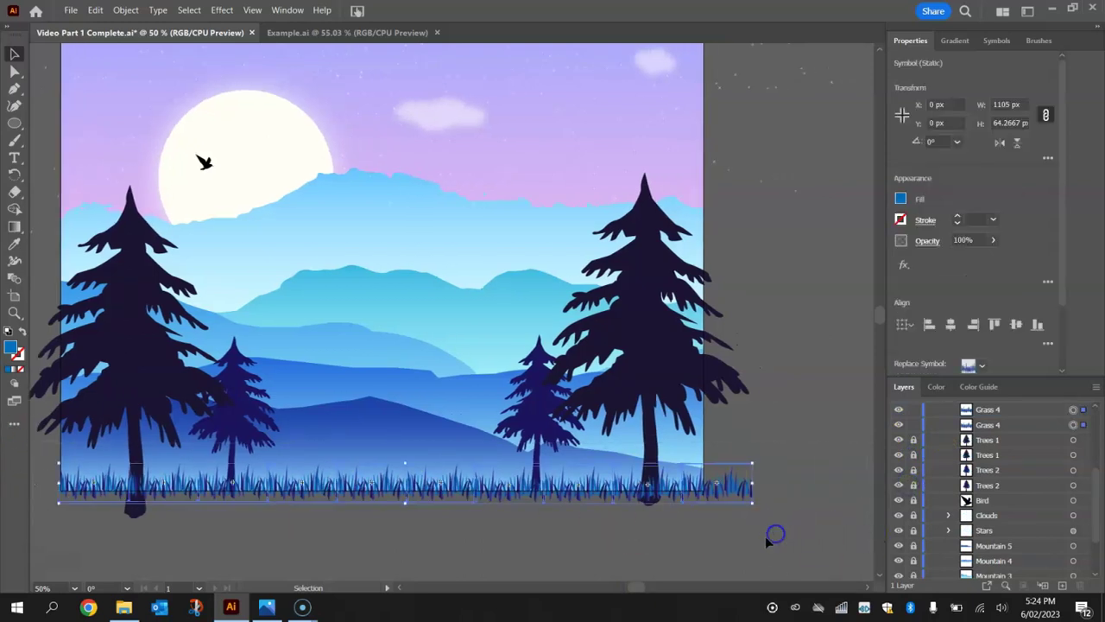
key(ctrl+c)
key(ctrl+v)
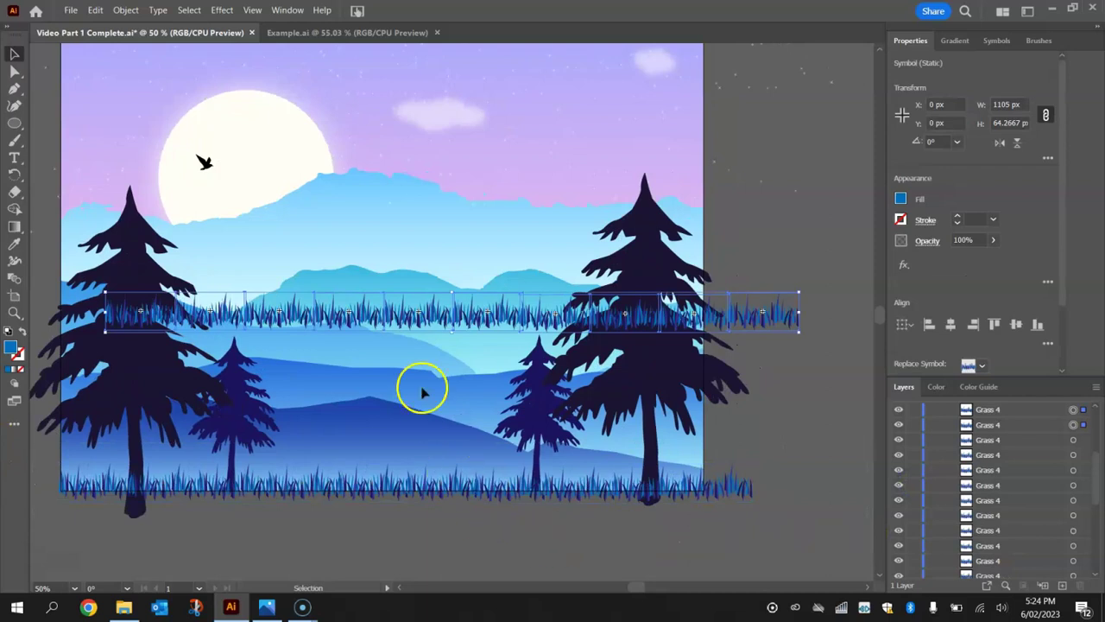
drag(409, 308, 360, 476)
click(817, 402)
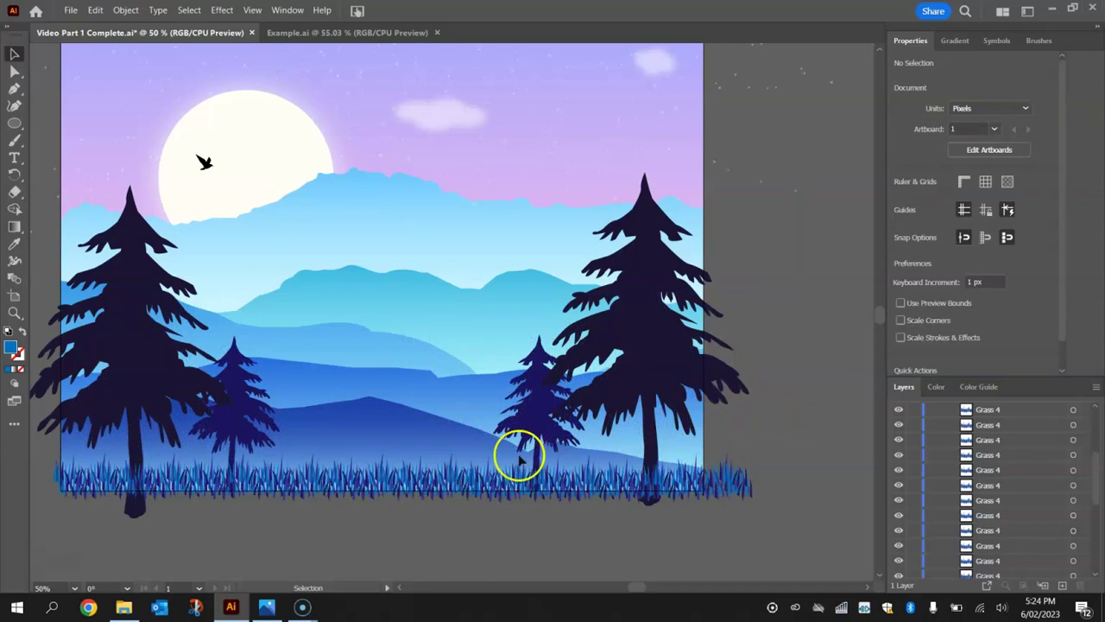
Marquee-select the grass pieces along the bottom, then deselect them.
click(326, 471)
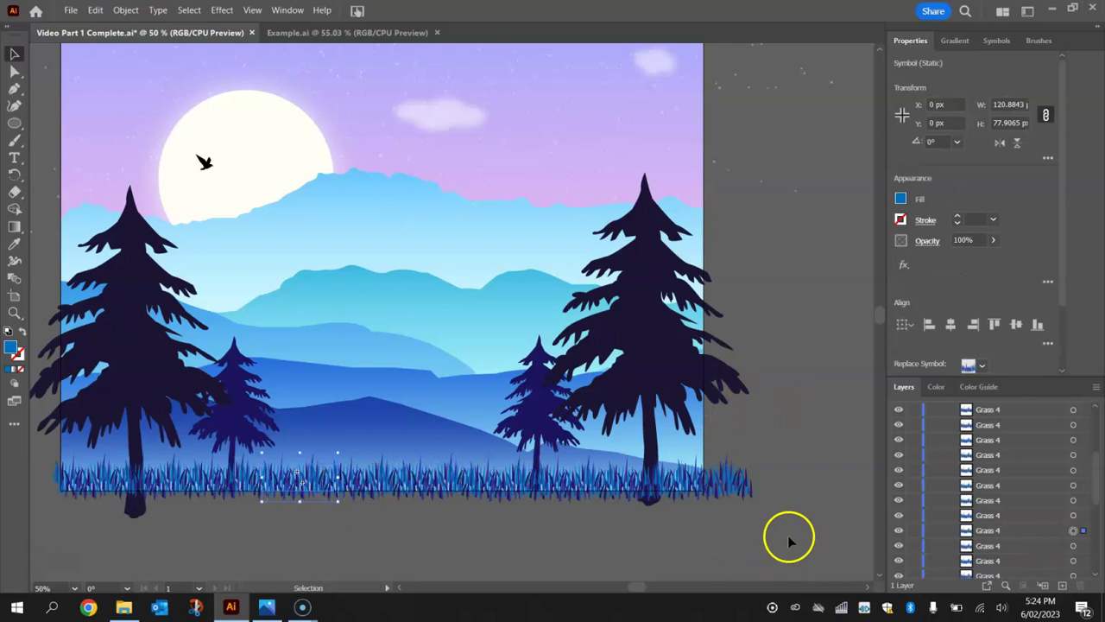
drag(785, 536, 34, 455)
click(812, 423)
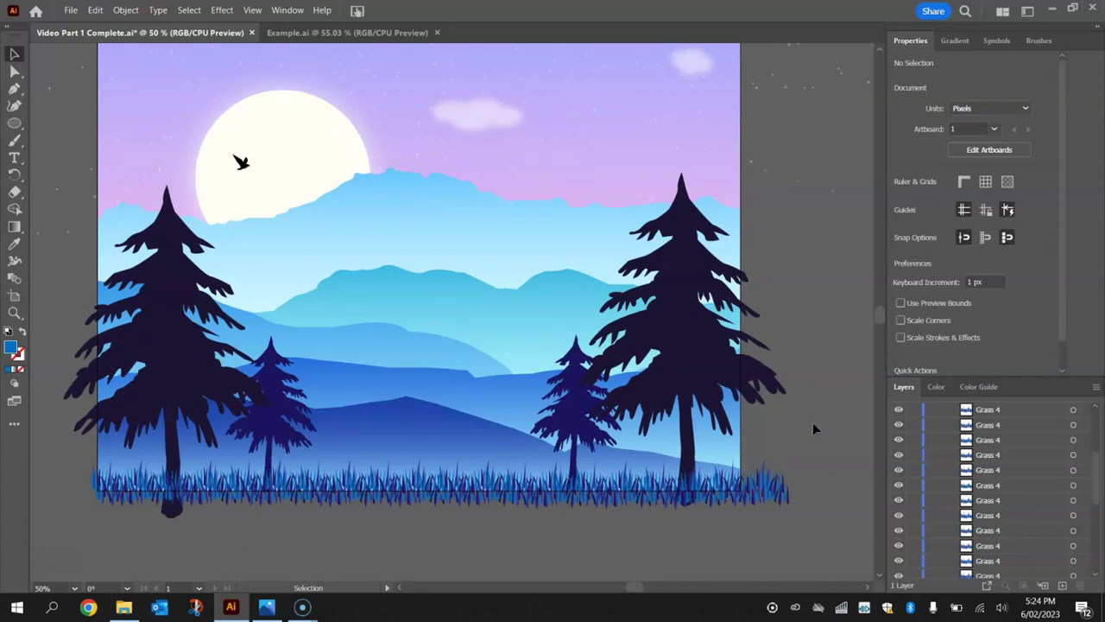
scroll(829, 383, up, 3)
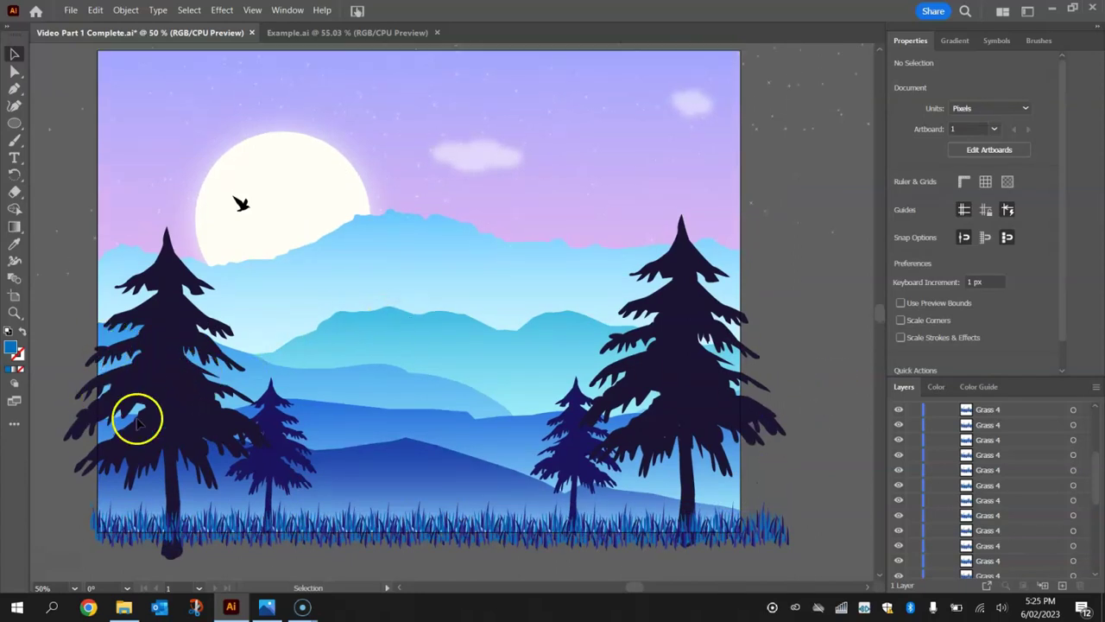
Lock the sky, moon and lower mountain layers in the Layers panel.
scroll(950, 453, up, 2)
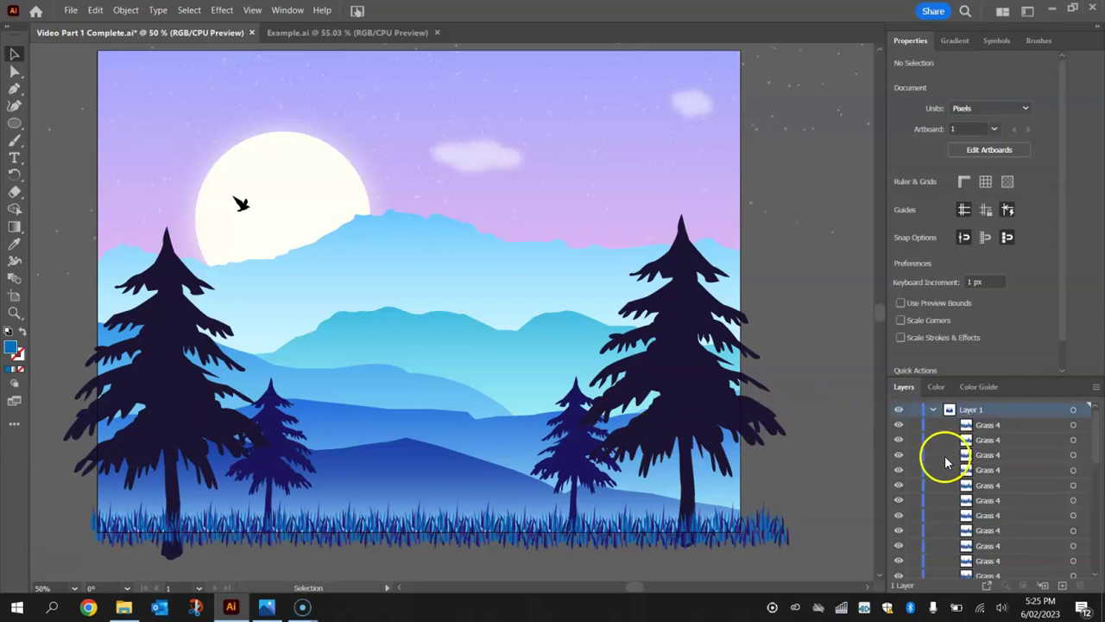
click(916, 410)
scroll(950, 461, down, 3)
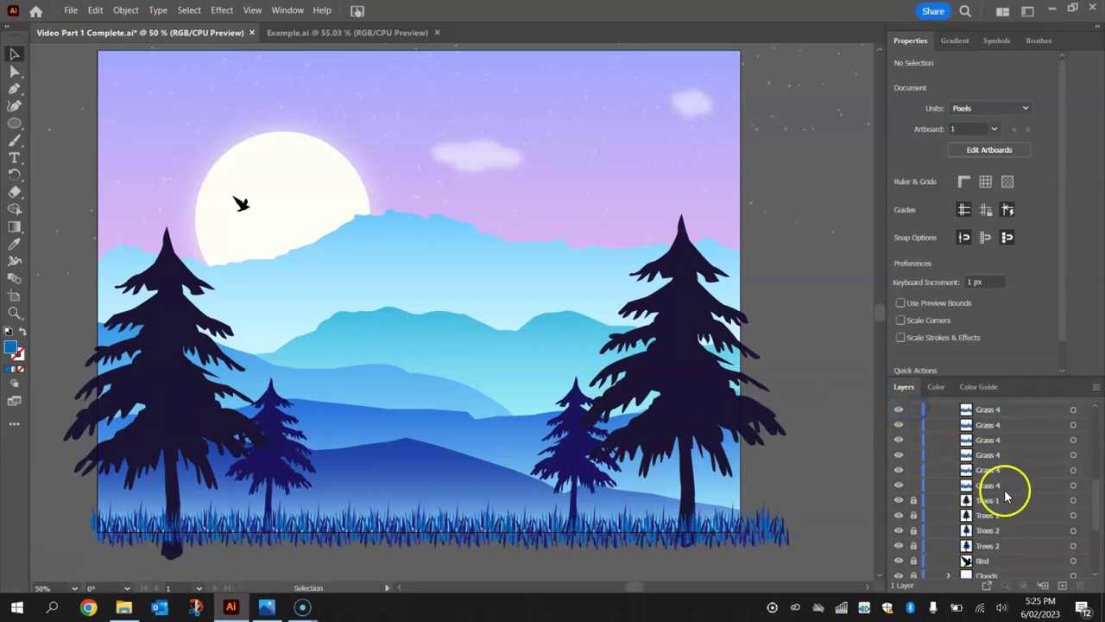
click(914, 498)
scroll(914, 505, down, 3)
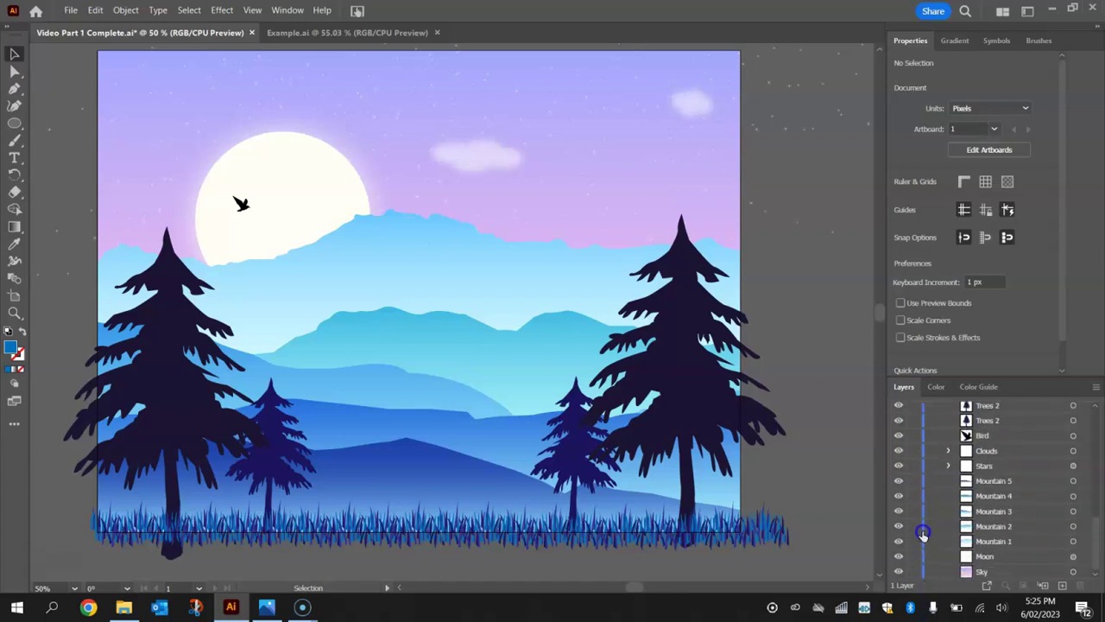
drag(915, 572, 905, 515)
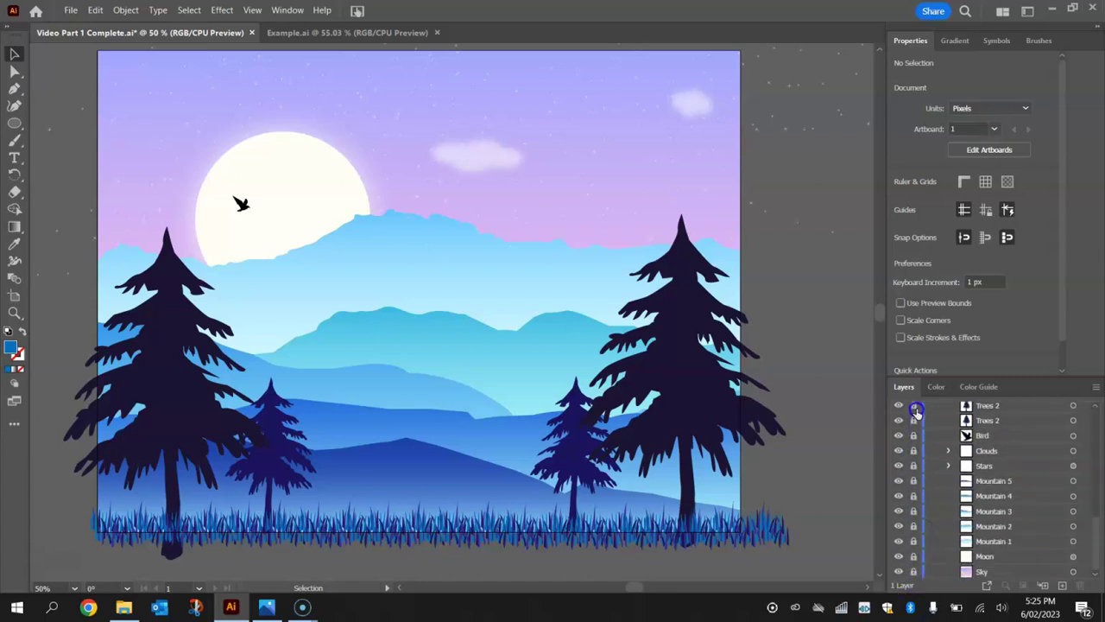
scroll(921, 432, up, 2)
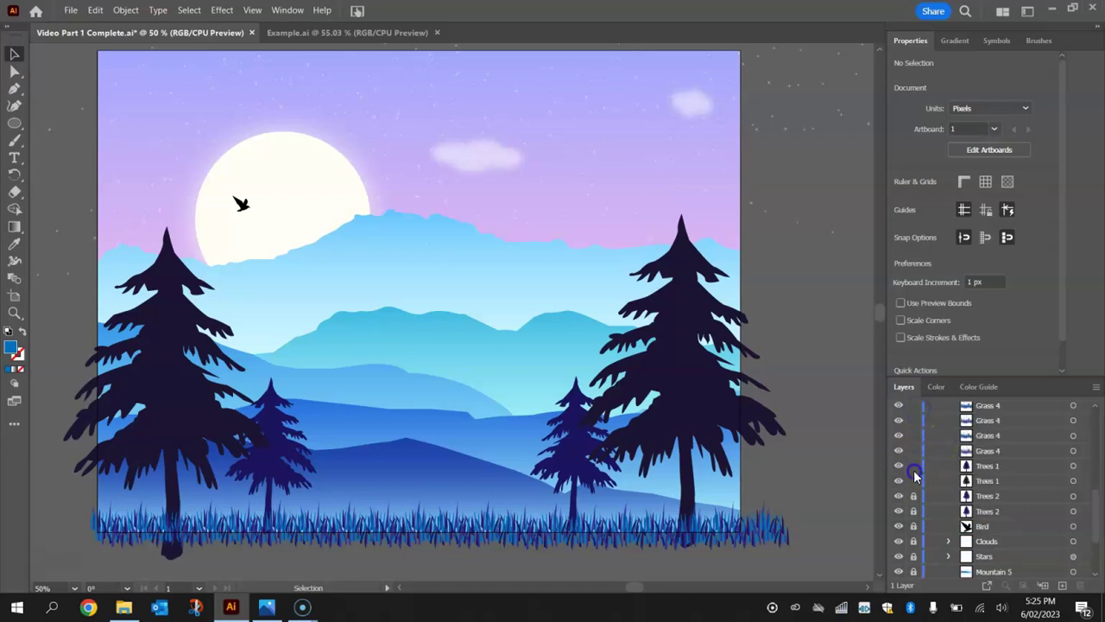
Group the bottom grass pieces and name the group 'Grass'.
click(552, 512)
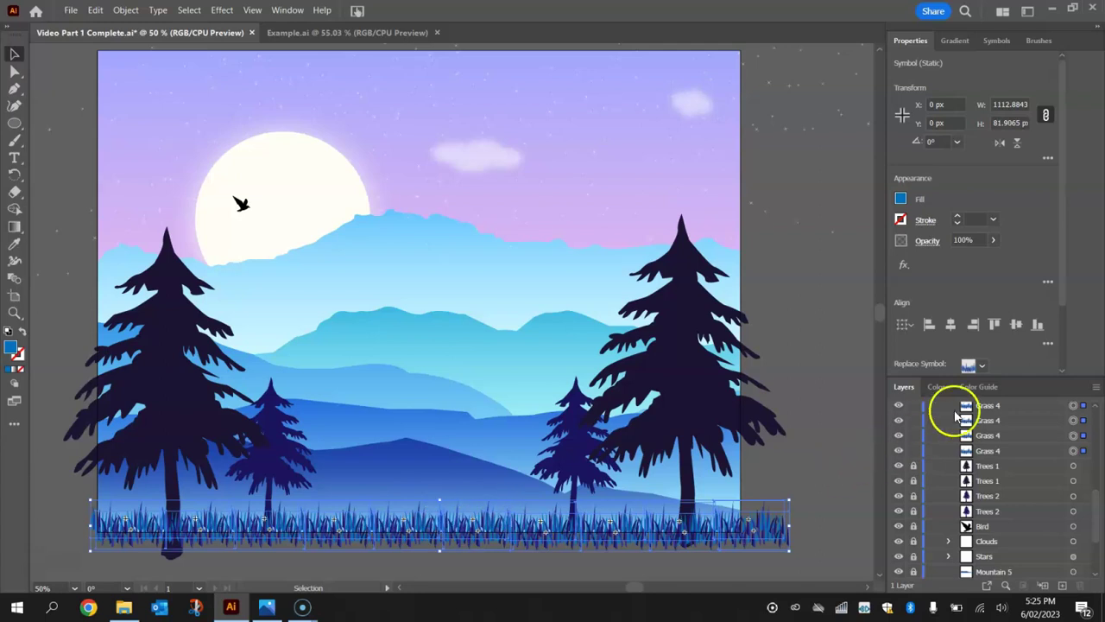
key(ctrl+g)
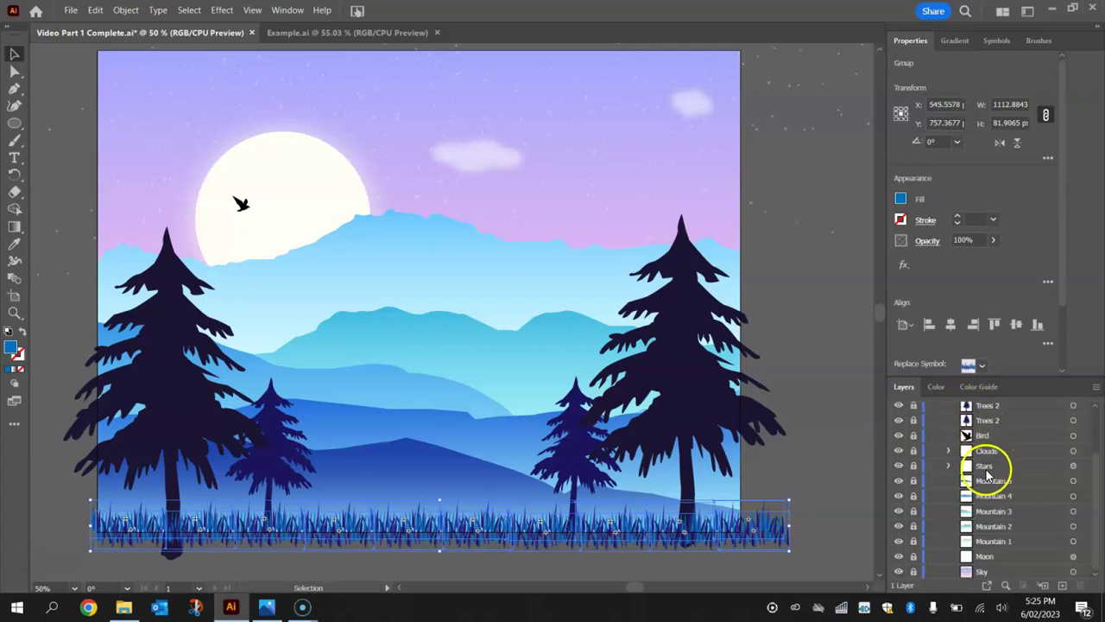
scroll(991, 449, up, 2)
double_click(995, 424)
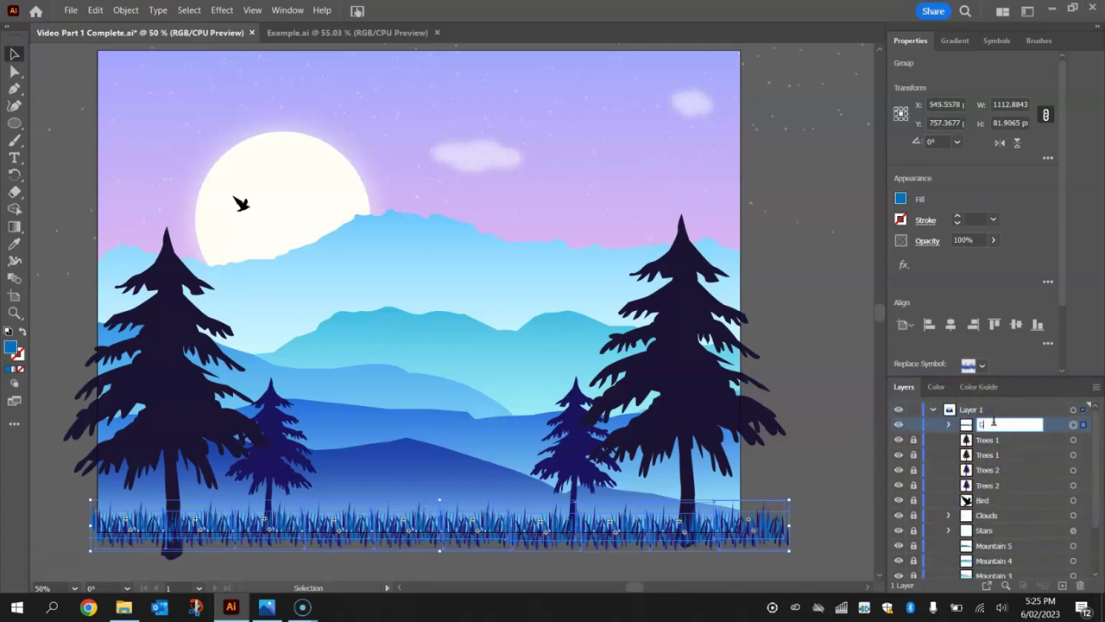
text(Grass)
key(Return)
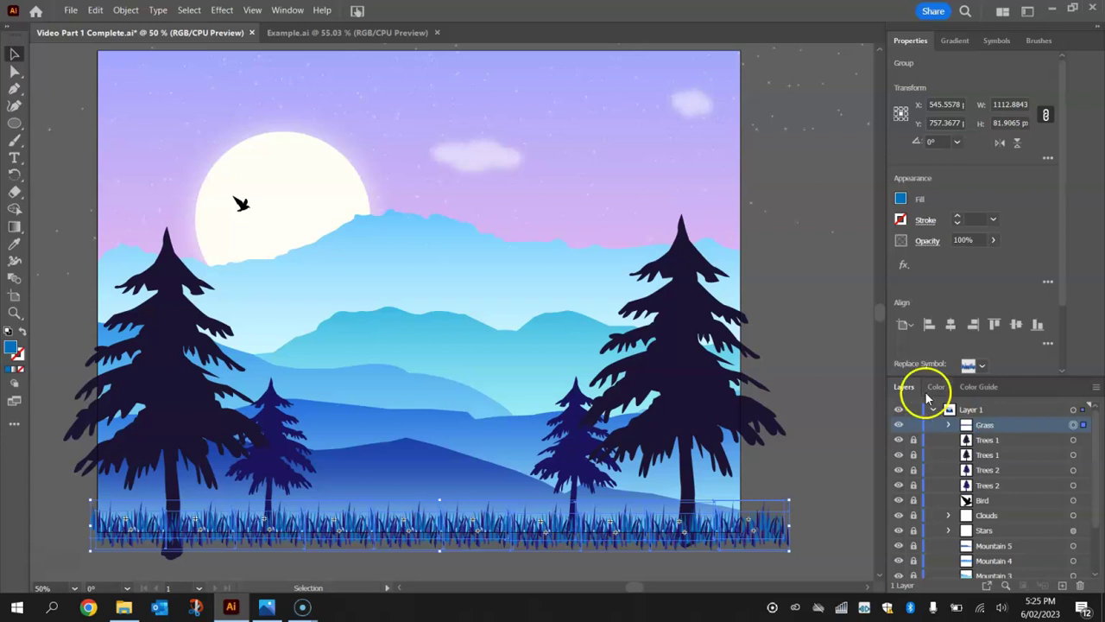
Unlock the tree layers and marquee-select all four pine trees.
click(987, 440)
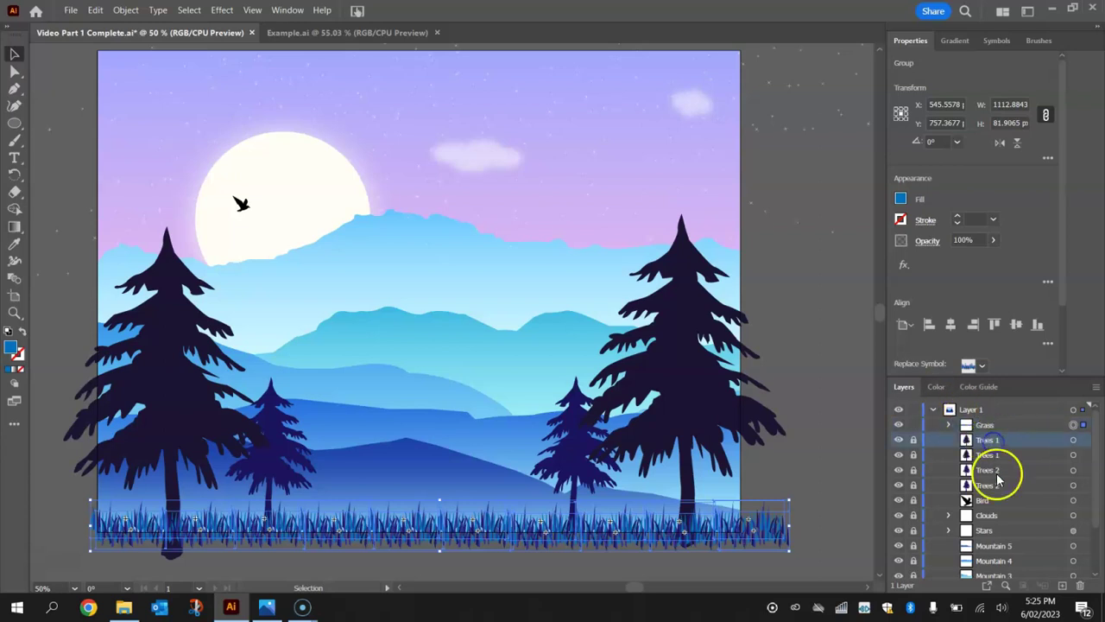
click(741, 333)
click(562, 377)
scroll(39, 383, left, 1)
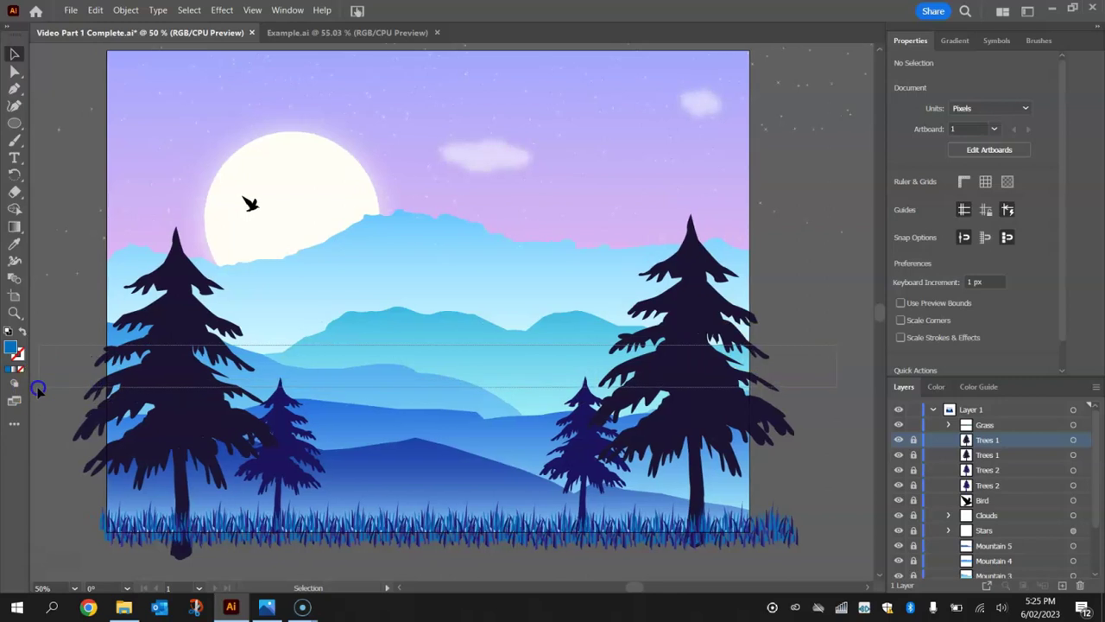
click(914, 440)
drag(812, 316, 61, 388)
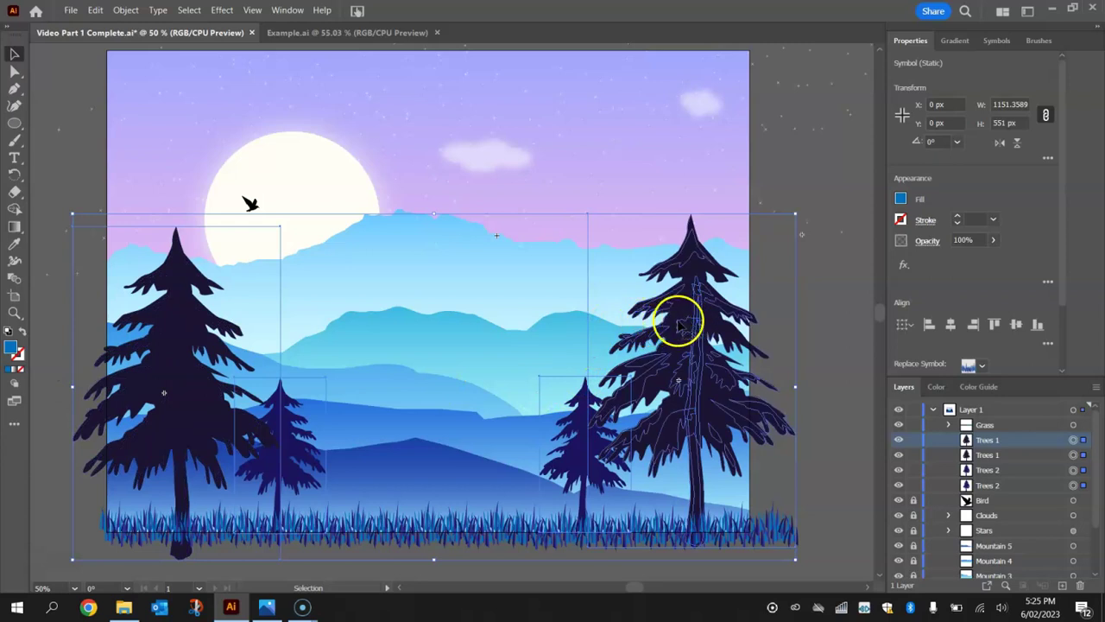
Group the four pines, name the group 'Trees', and lock it.
key(a)
key(v)
key(ctrl+g)
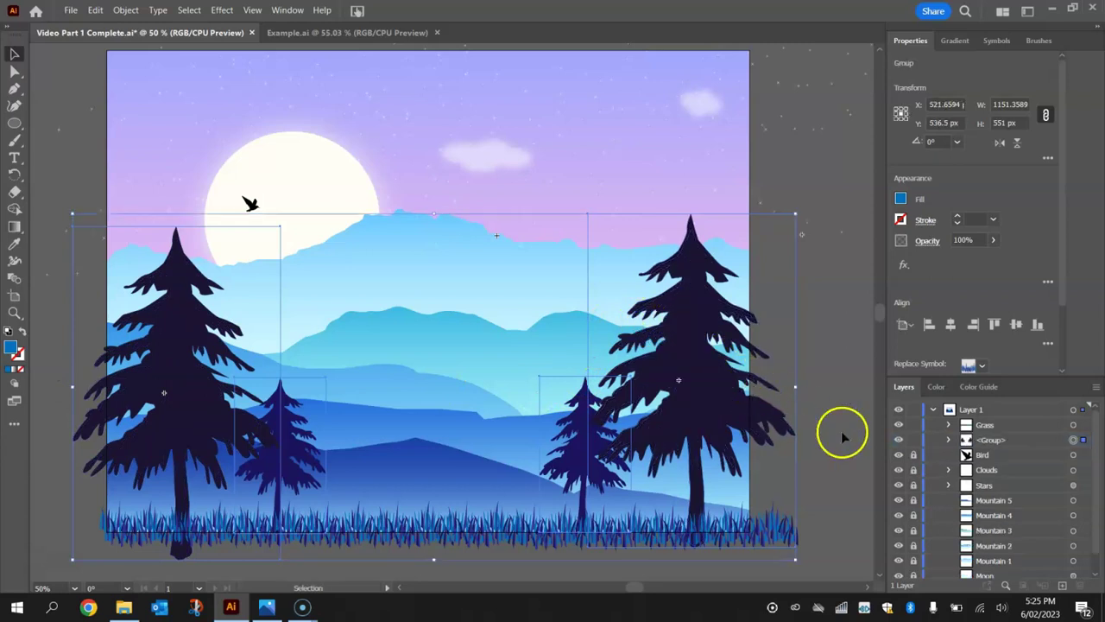
double_click(989, 442)
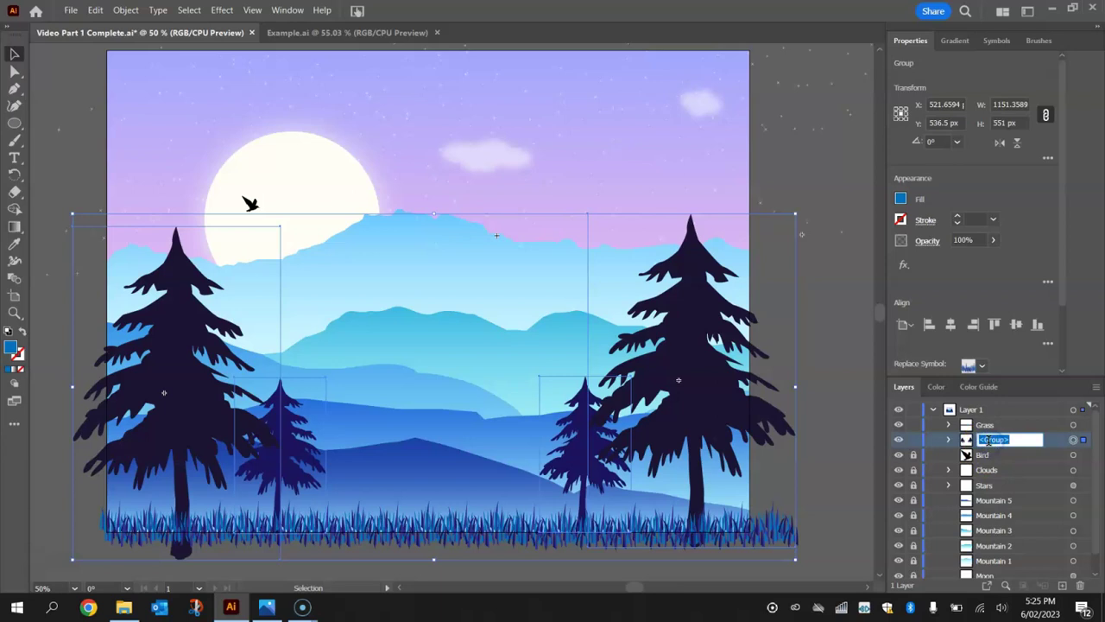
text(Trees)
key(Return)
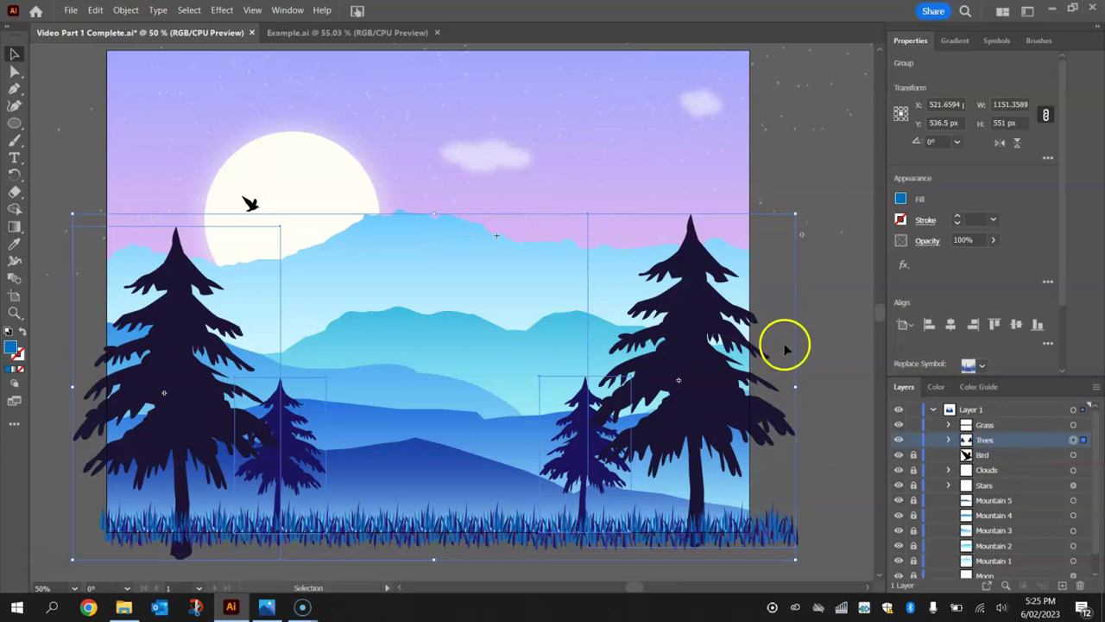
click(858, 256)
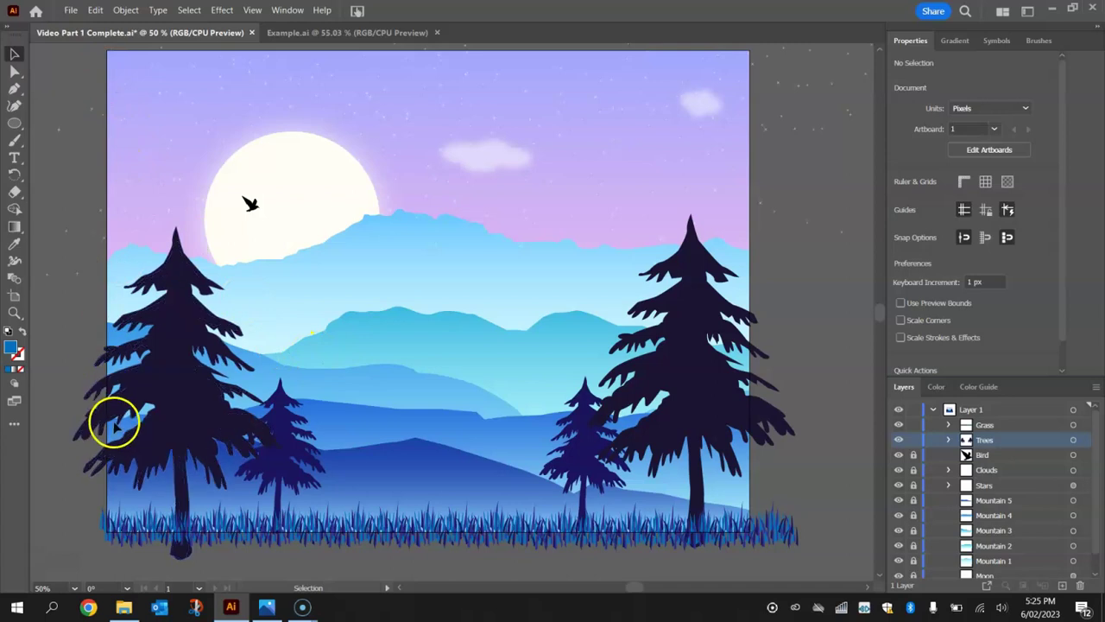
click(917, 441)
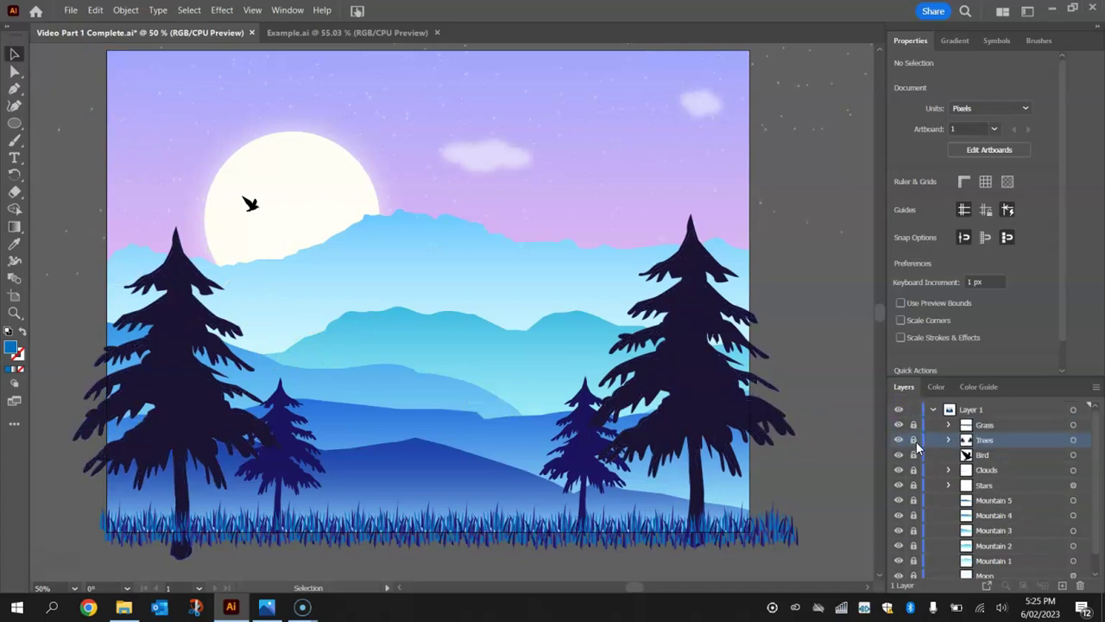
Draw a rectangle covering the whole 1024 × 768 px artboard and unlock all sublayers.
drag(14, 122, 110, 121)
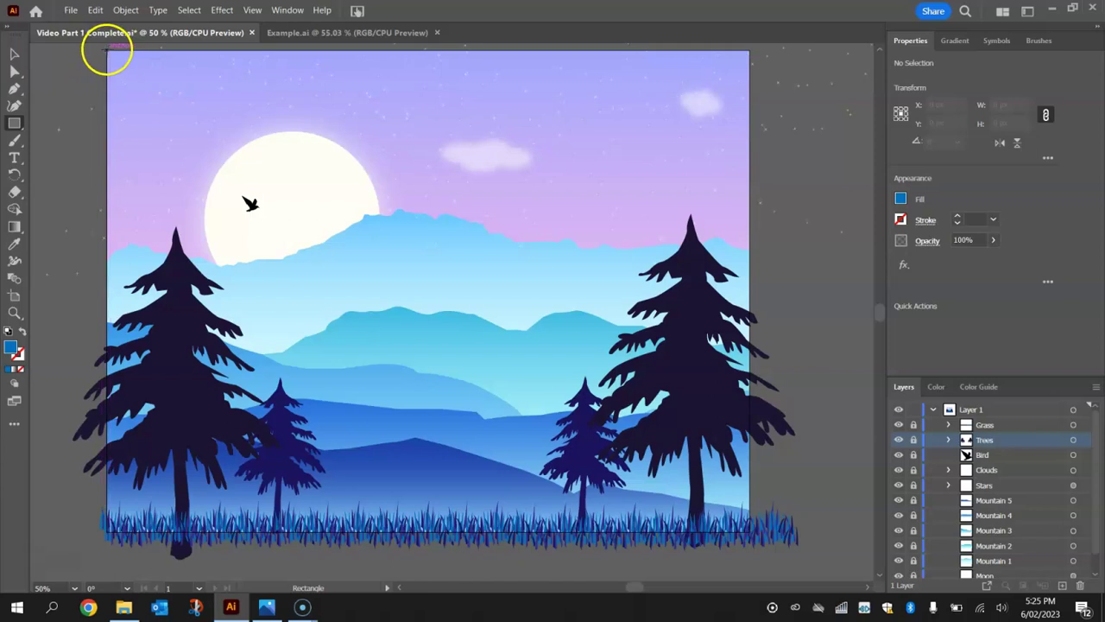
drag(109, 51, 752, 533)
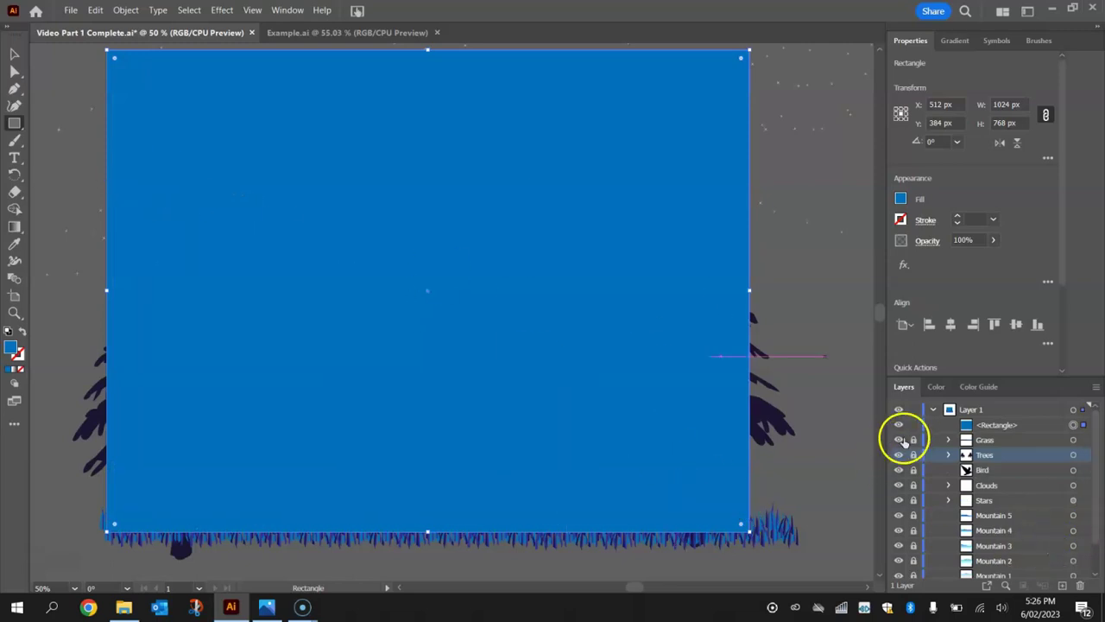
drag(913, 440, 936, 617)
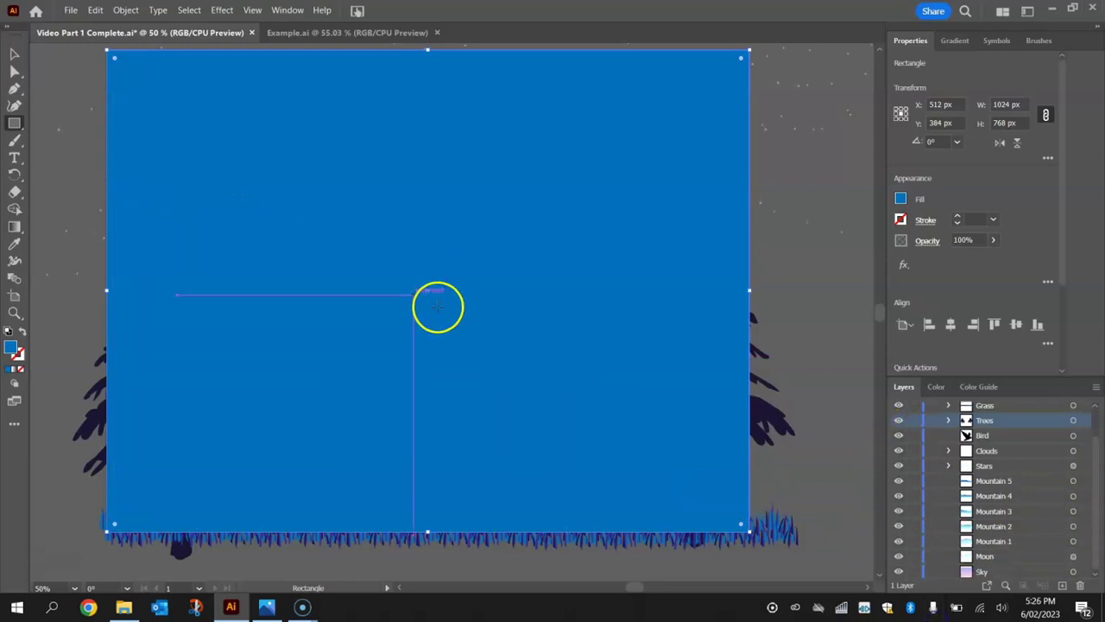
click(14, 54)
click(47, 73)
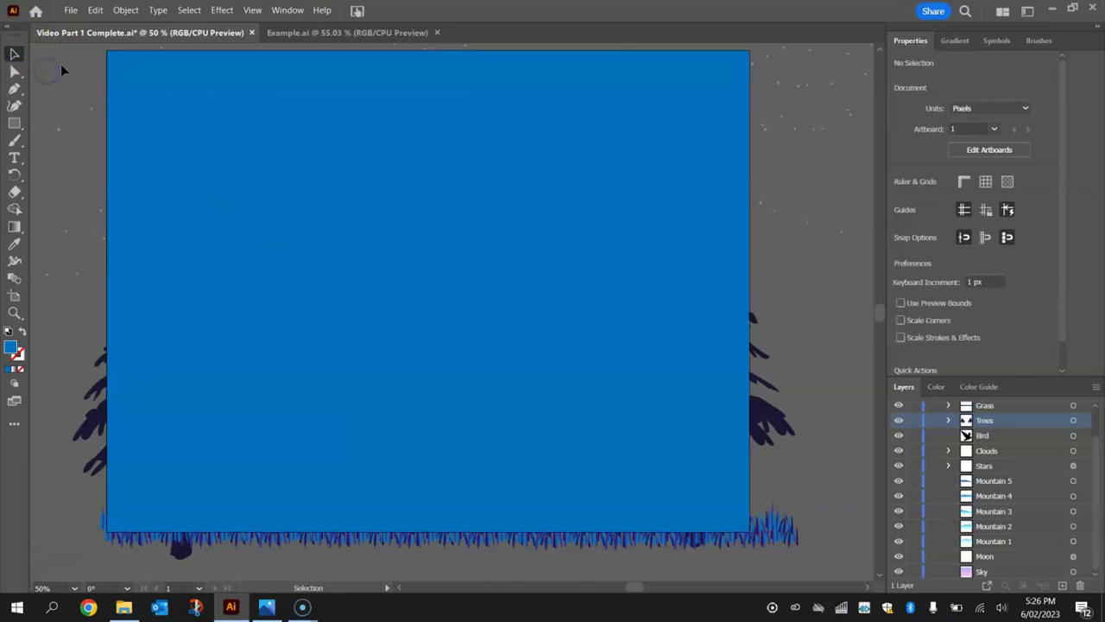
Select all artwork and make a clipping mask from the top rectangle.
key(ctrl+a)
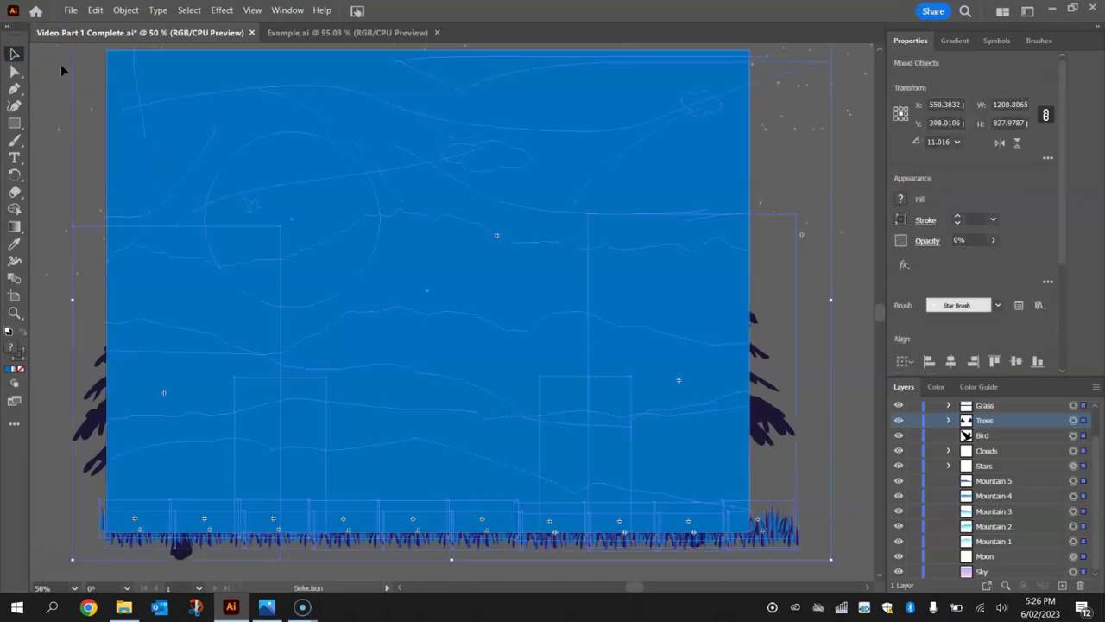
right_click(251, 81)
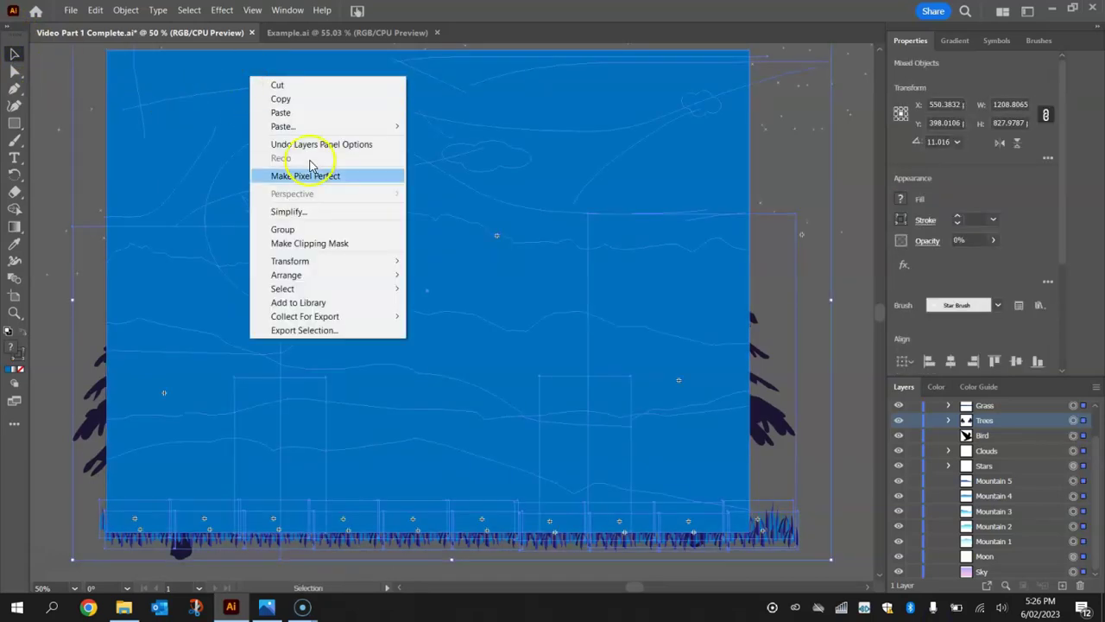
click(334, 245)
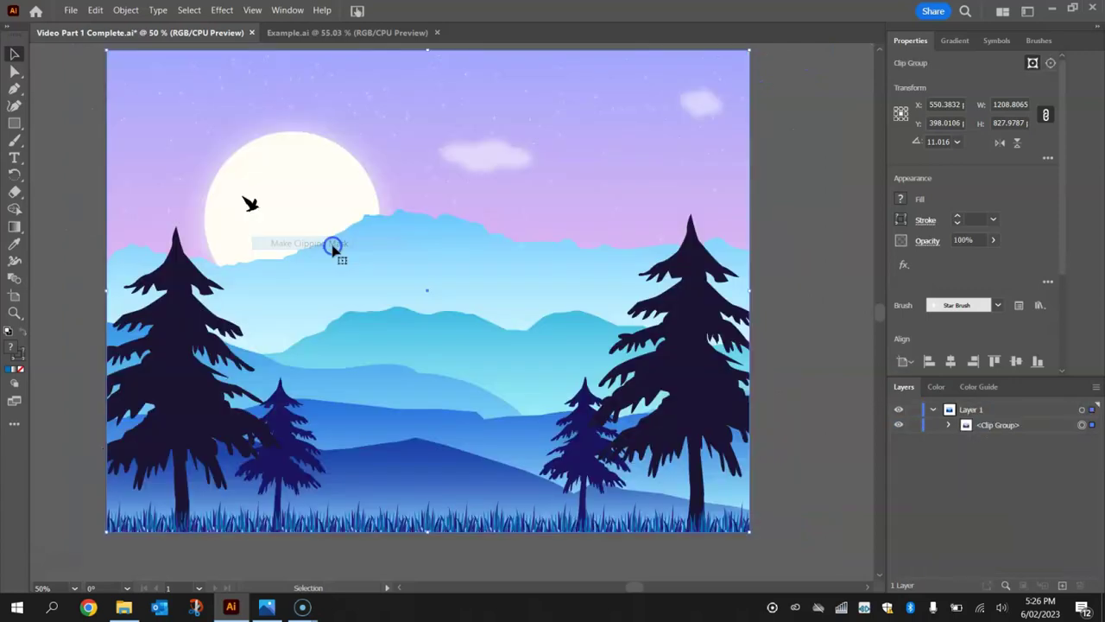
click(838, 189)
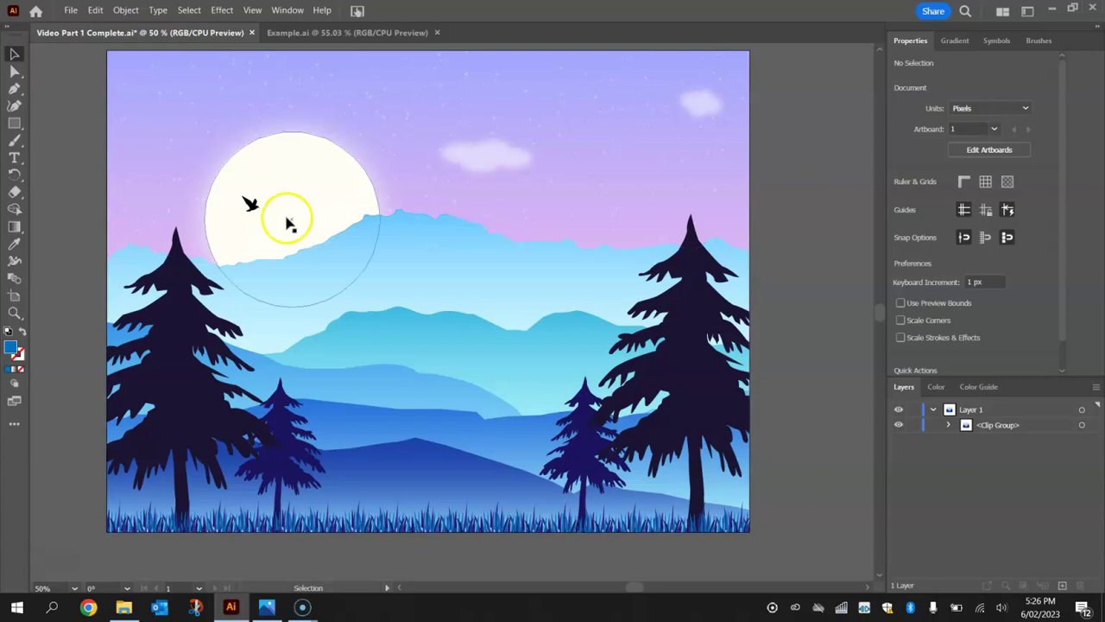
click(225, 193)
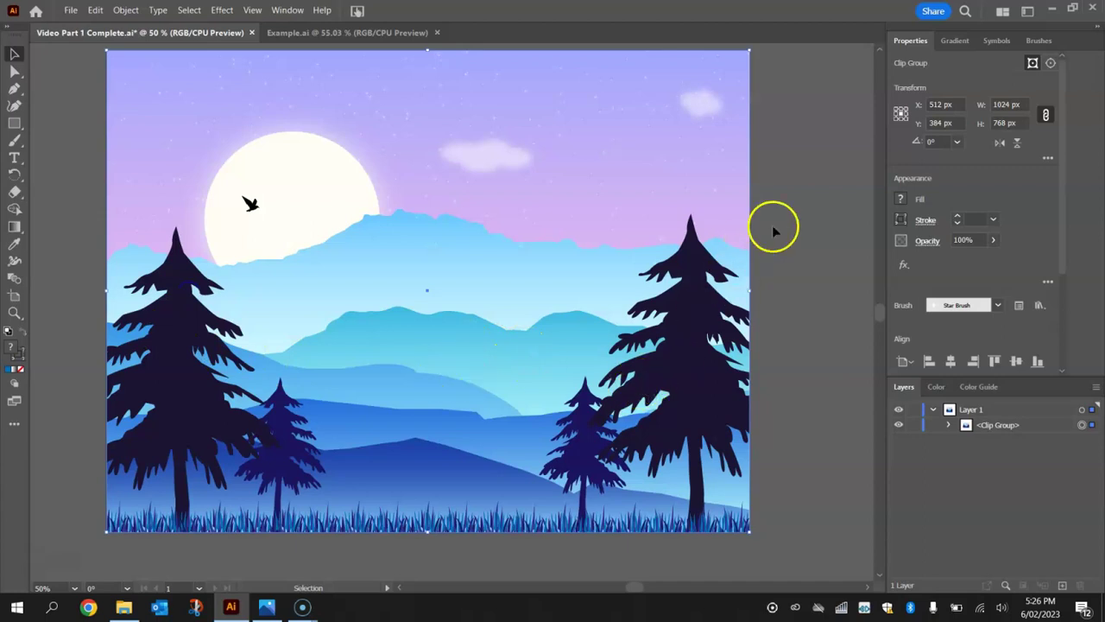
click(815, 208)
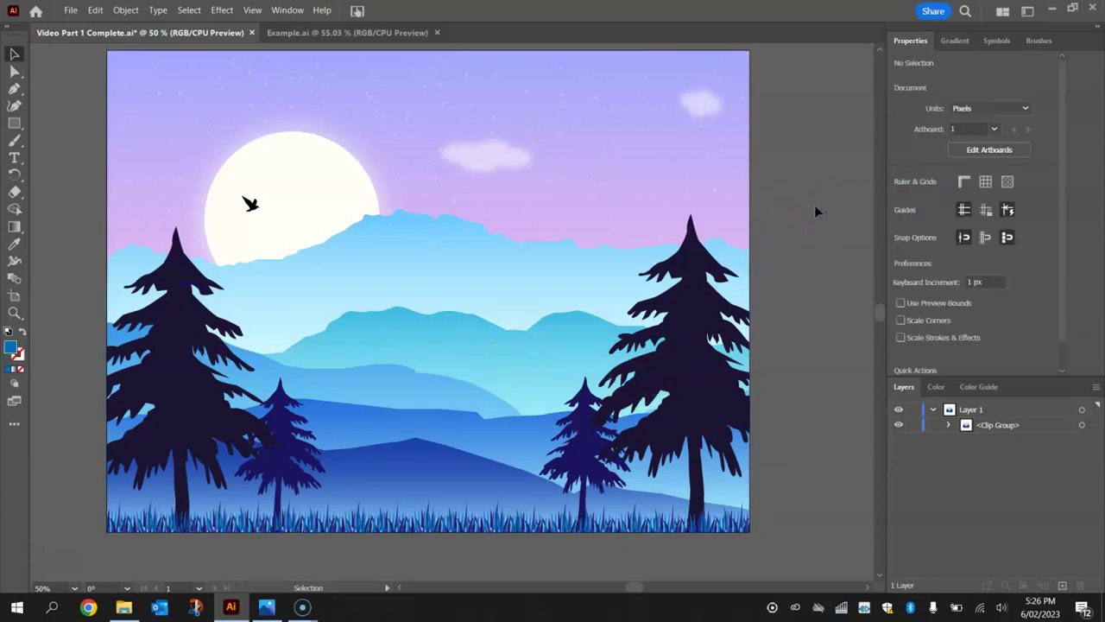